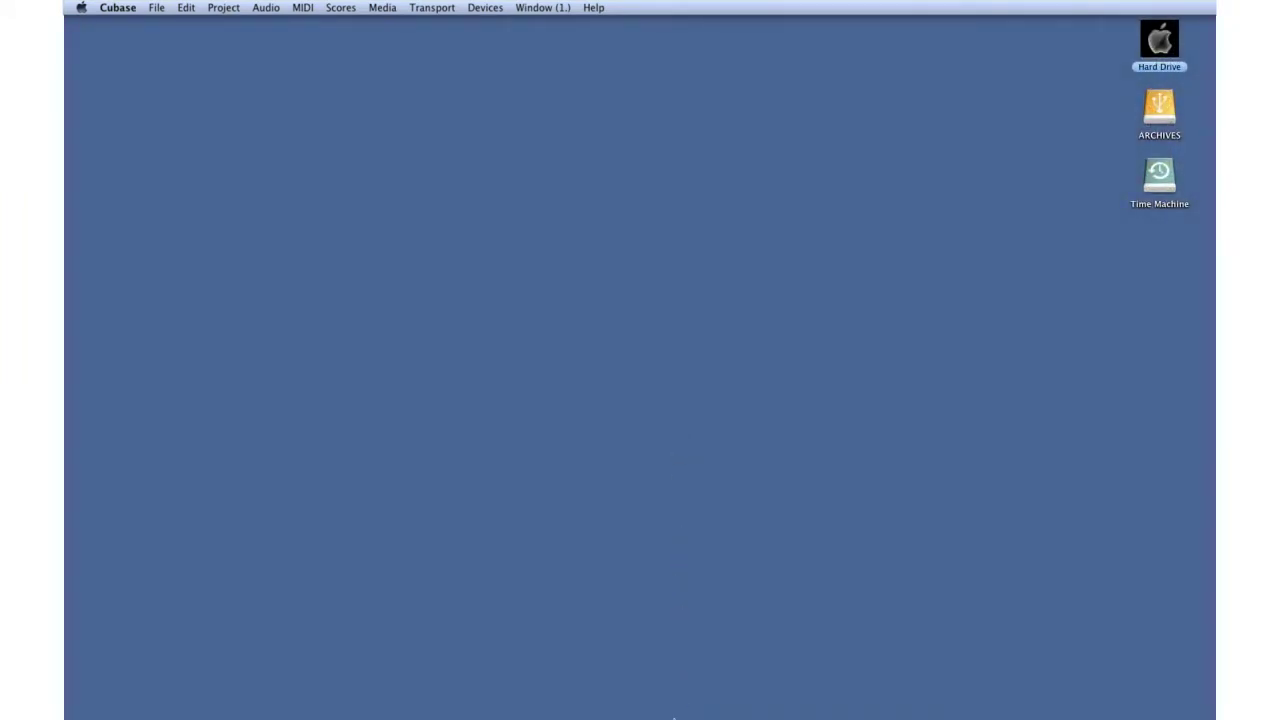
Launch Cubase 6, browse the Mastering, Recording and Production templates, and select Metal Production.
mouse_move(676, 715)
left_click(689, 690)
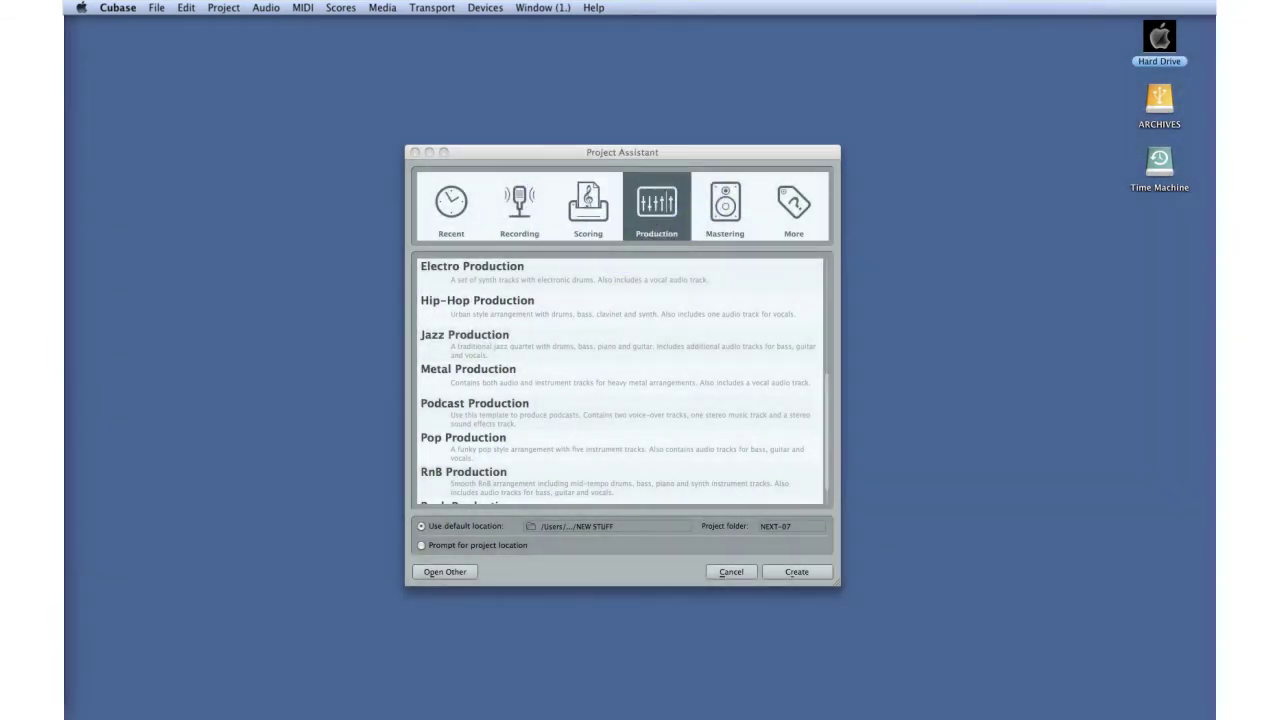
left_click(735, 215)
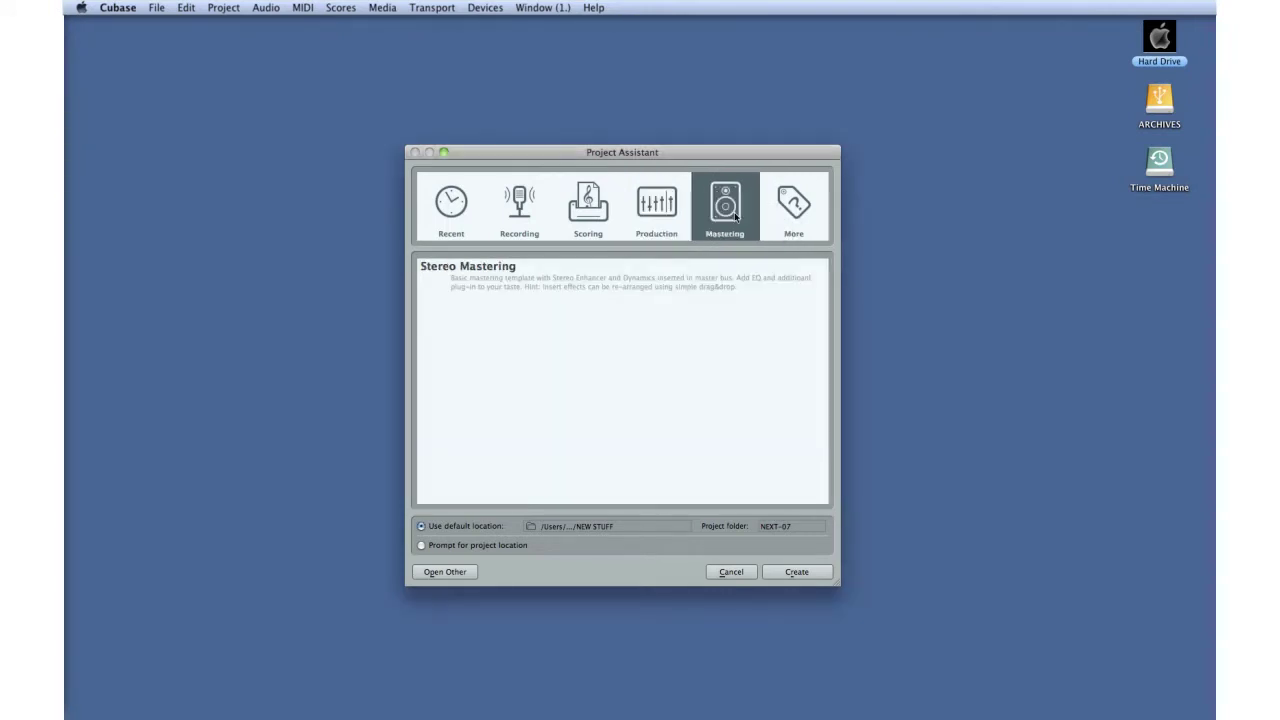
left_click(510, 223)
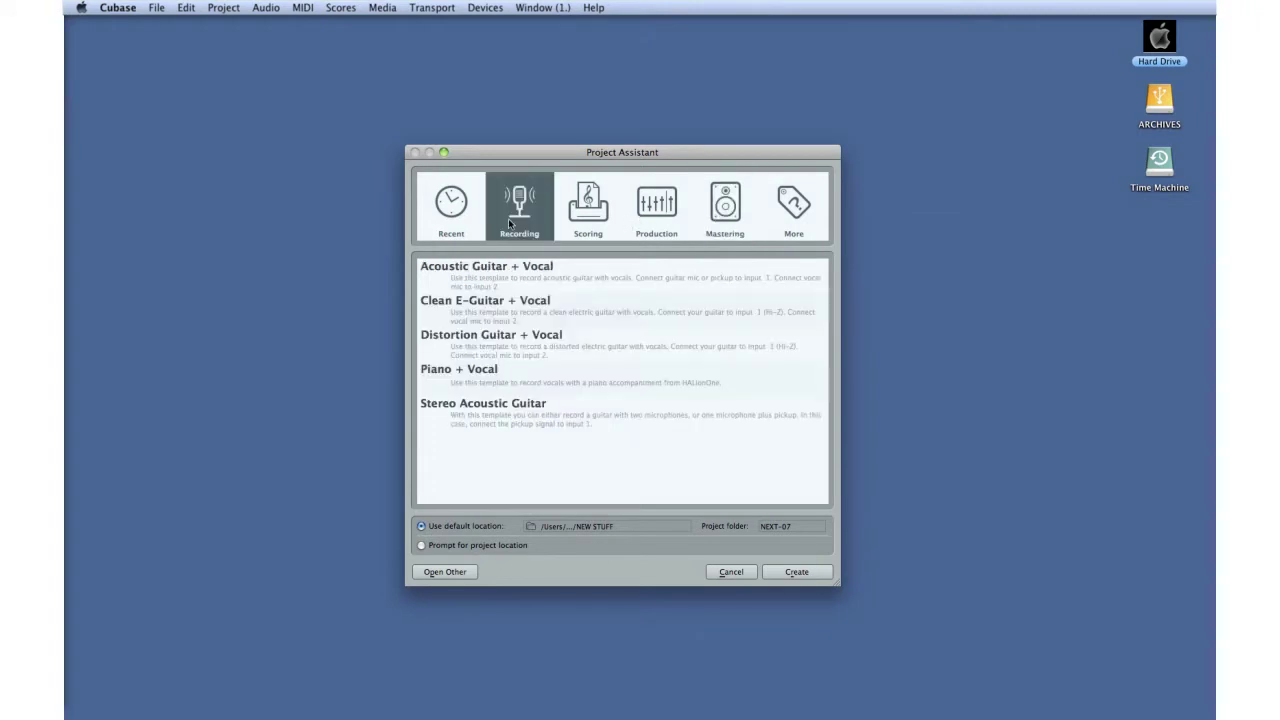
left_click(652, 222)
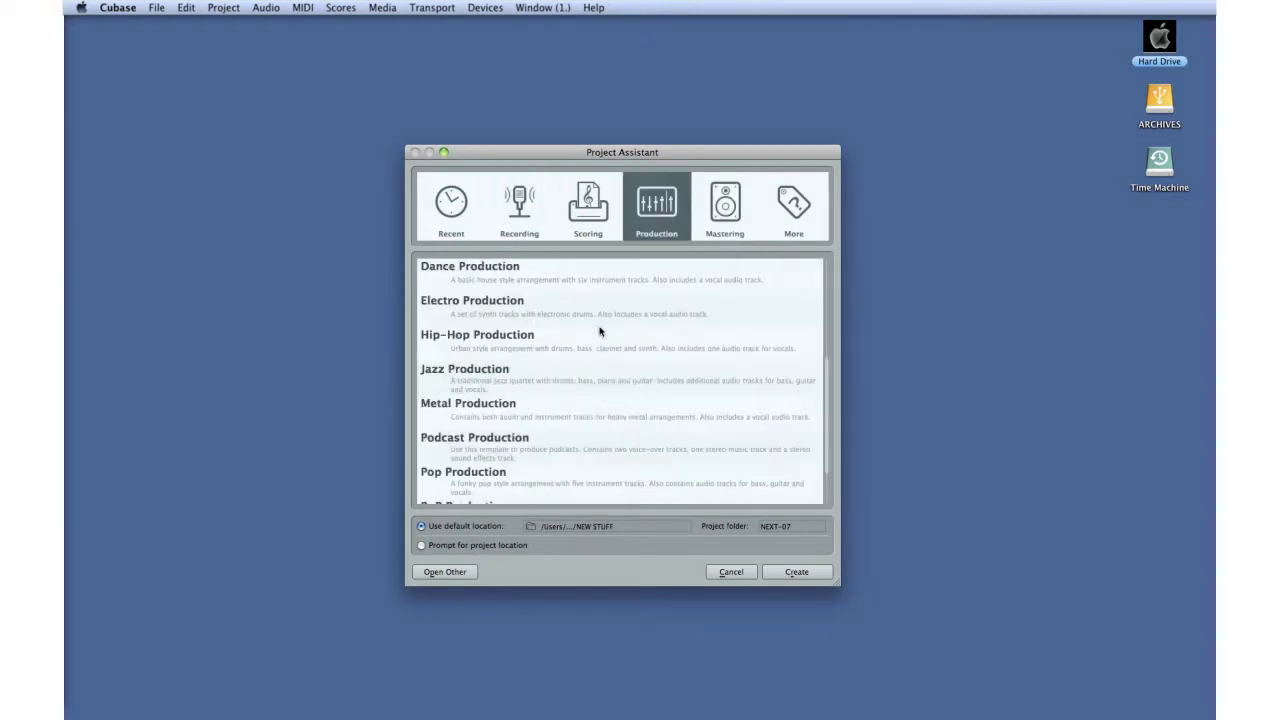
scroll(600, 330, "down", 2)
left_click(526, 352)
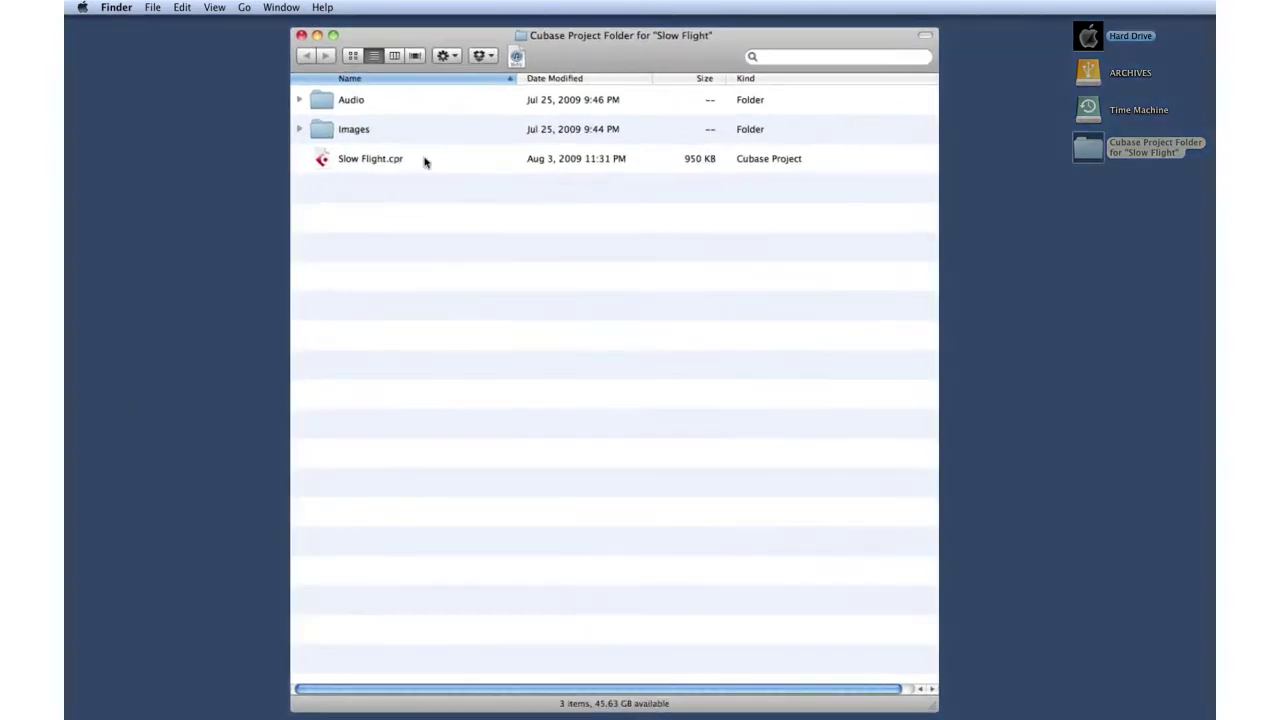
Expand the Audio folder and select Audio 01_01.wav, Audio 03_01.wav, Slow Flight_L-01.wav and Slow Flight_R.wav.
left_click(441, 179)
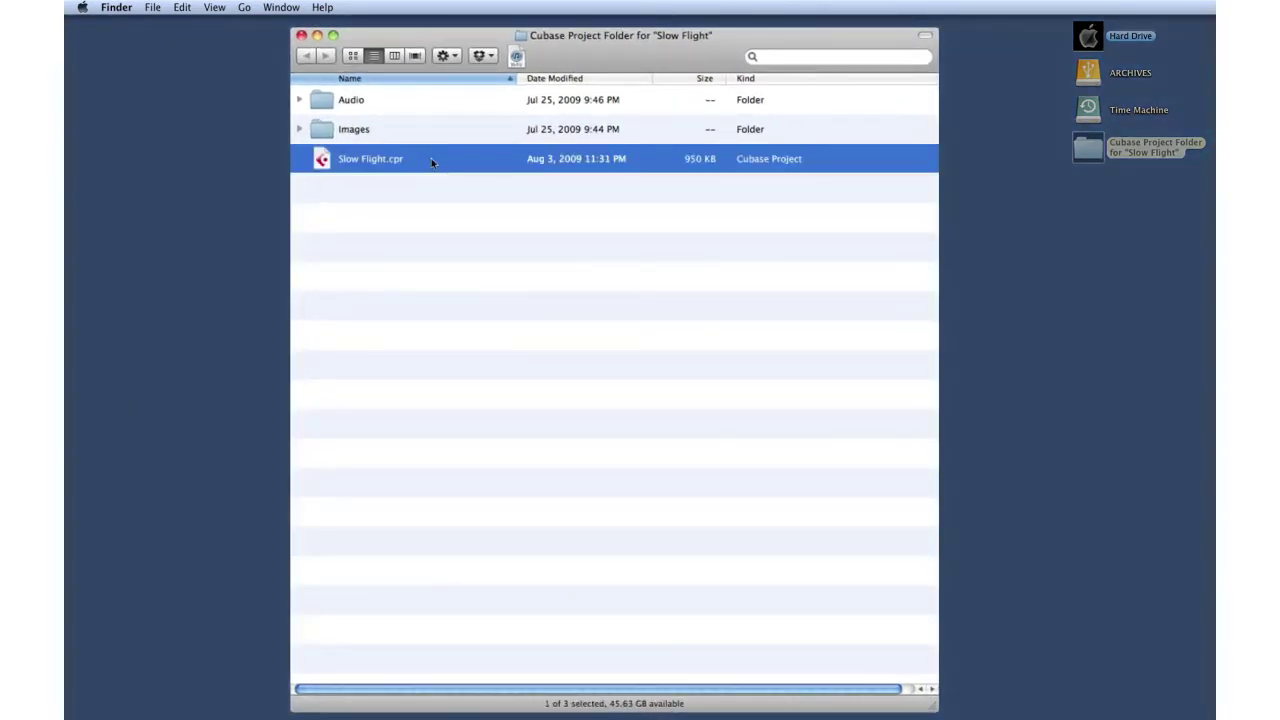
left_click(427, 104)
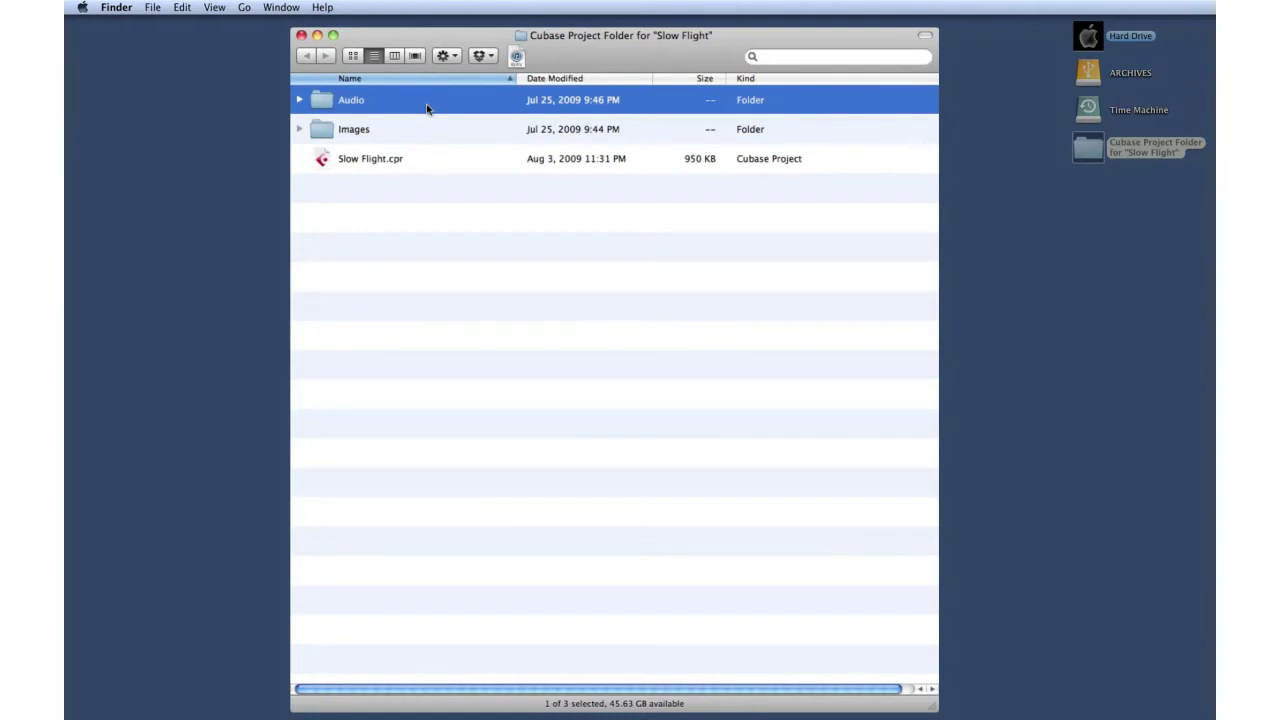
left_click(424, 161)
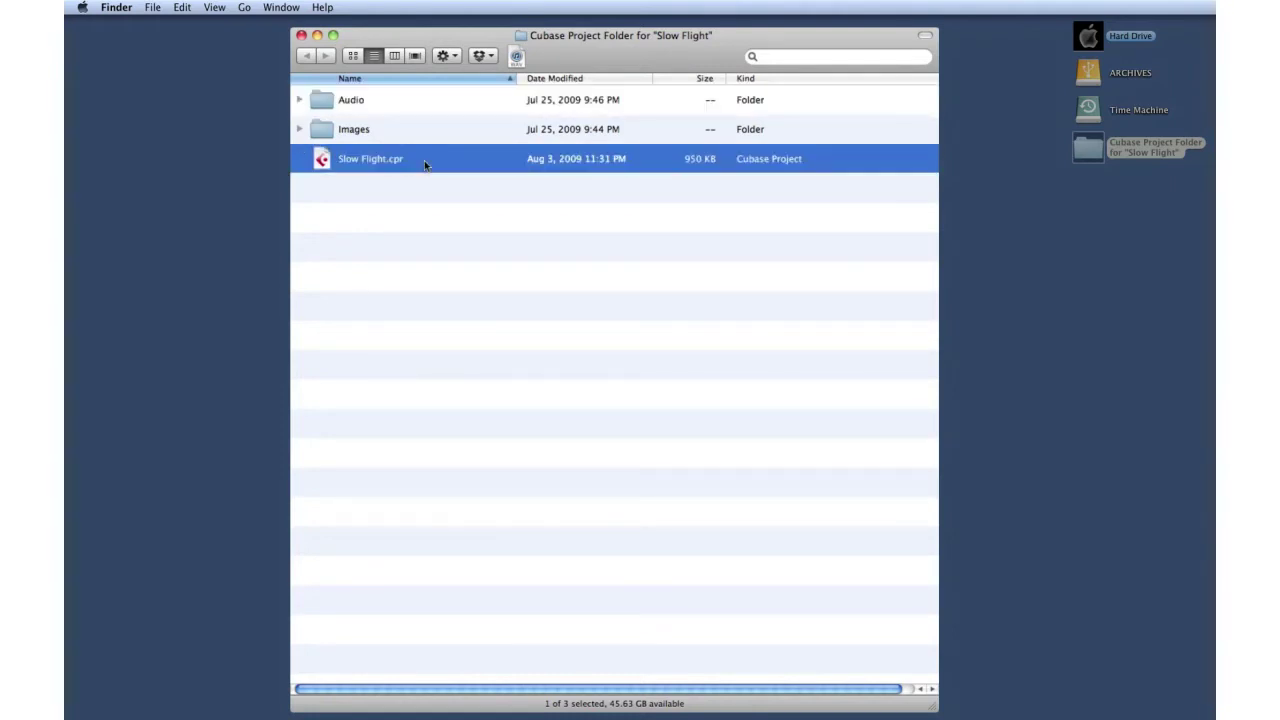
left_click(299, 100)
left_click(483, 135)
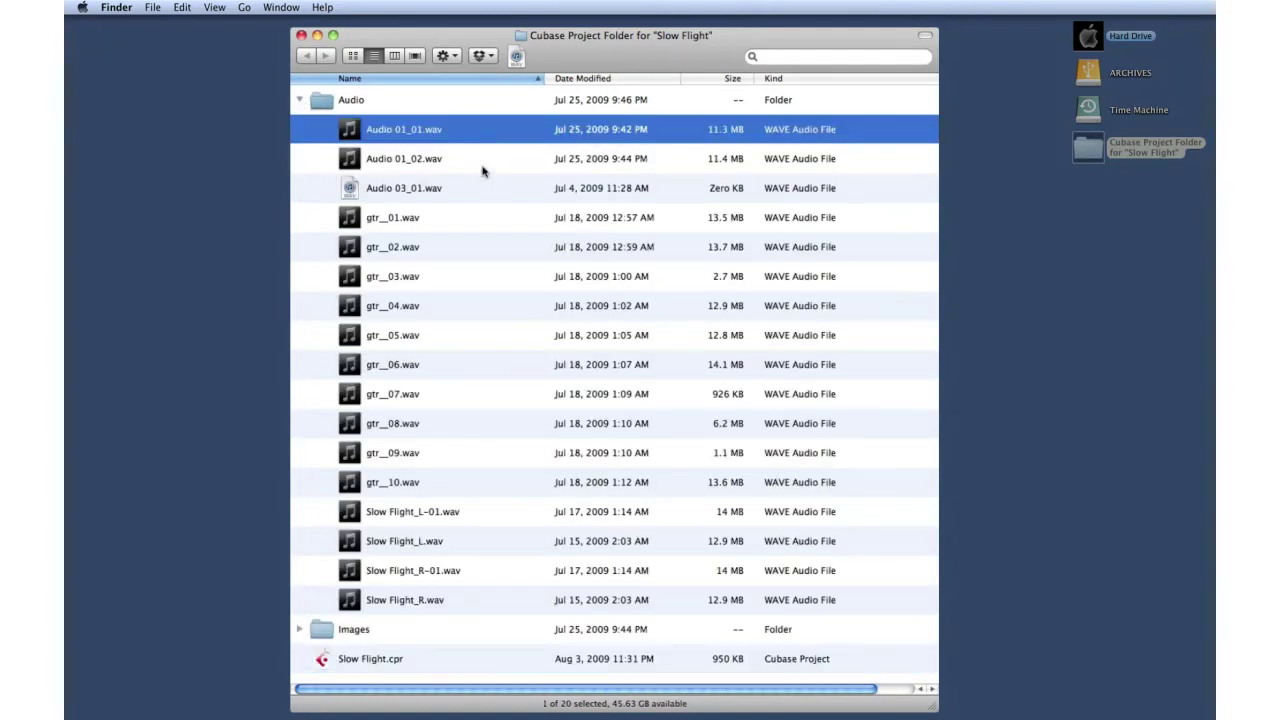
left_click(484, 196)
left_click(477, 511)
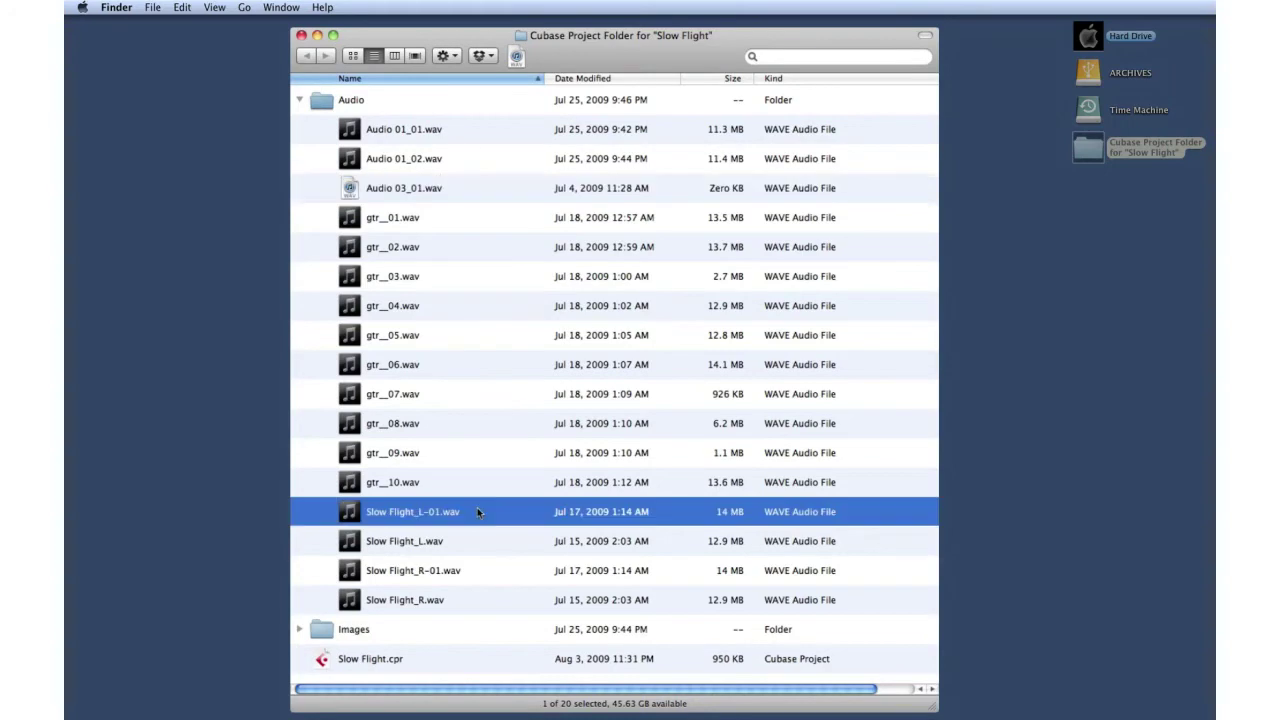
left_click(490, 590)
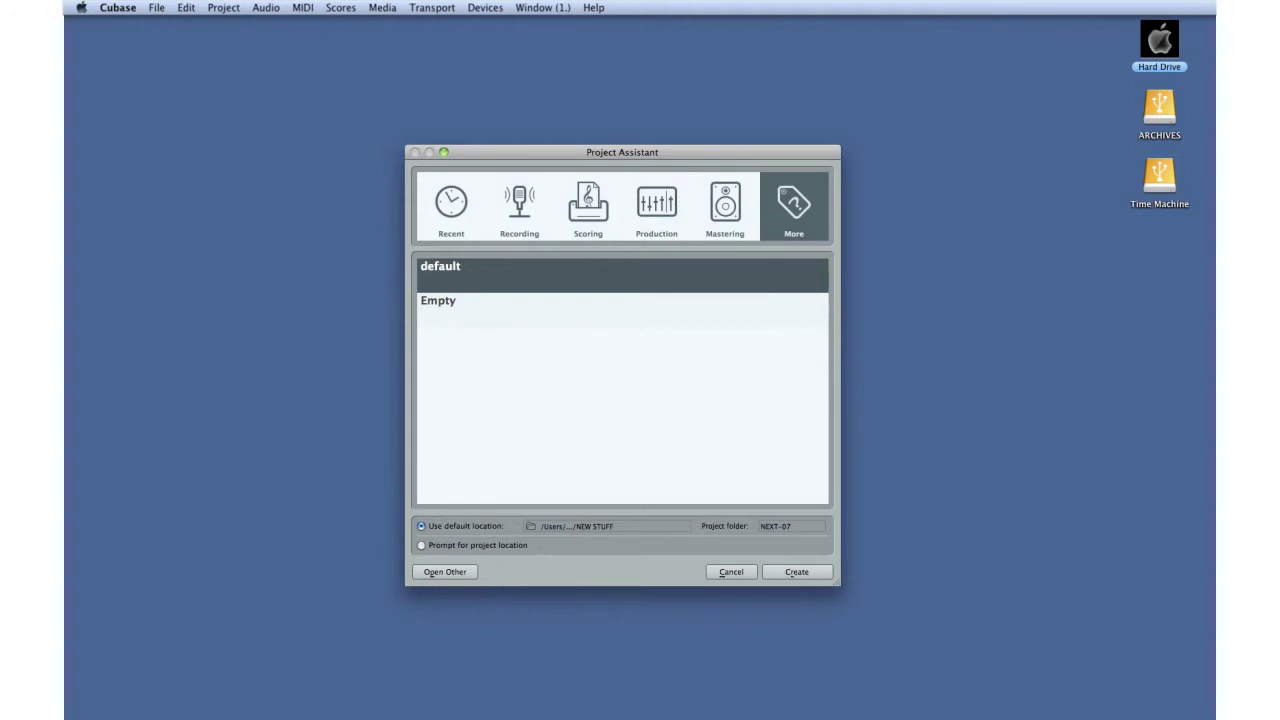
Choose the Empty template with Prompt for project location enabled and continue.
left_click(421, 545)
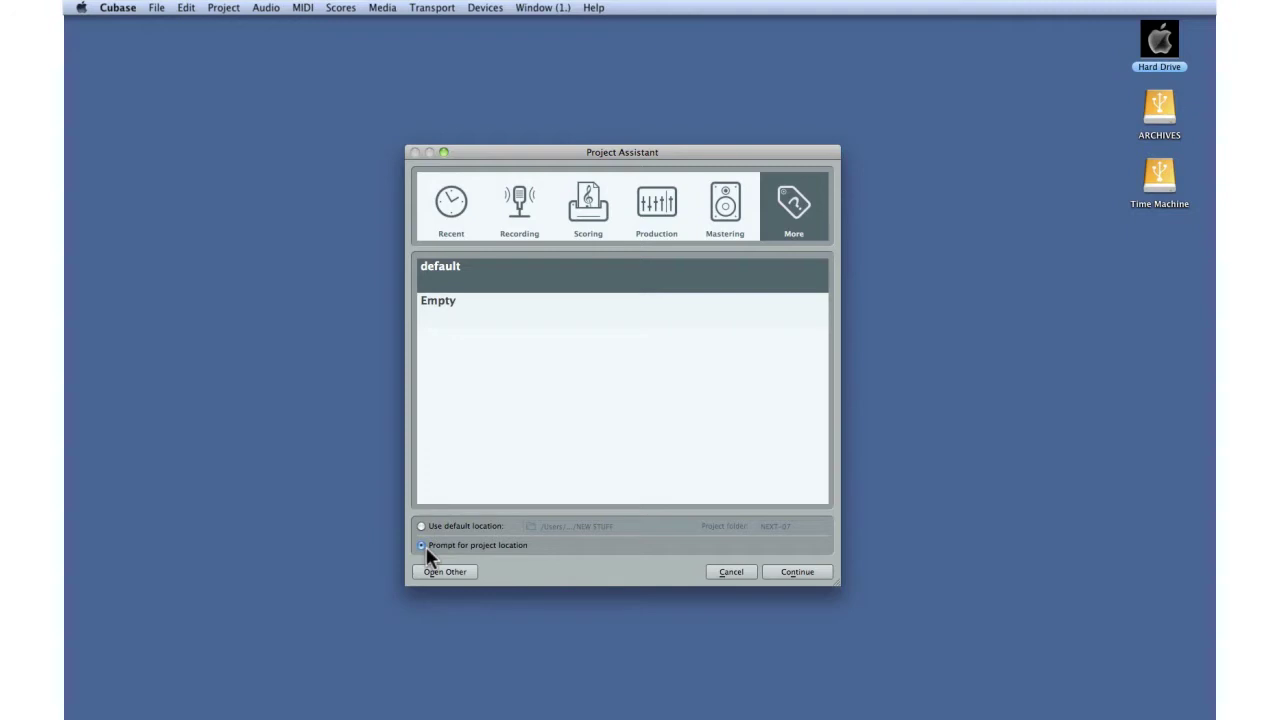
left_click(421, 526)
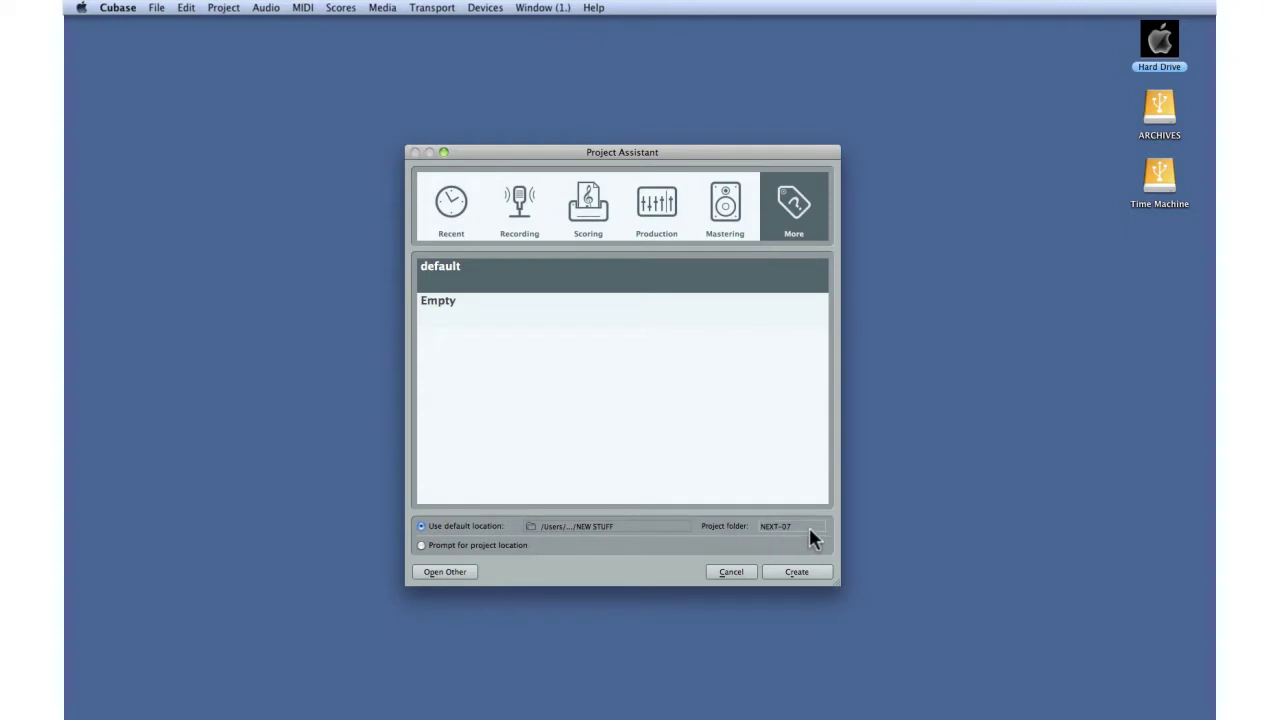
left_click(467, 322)
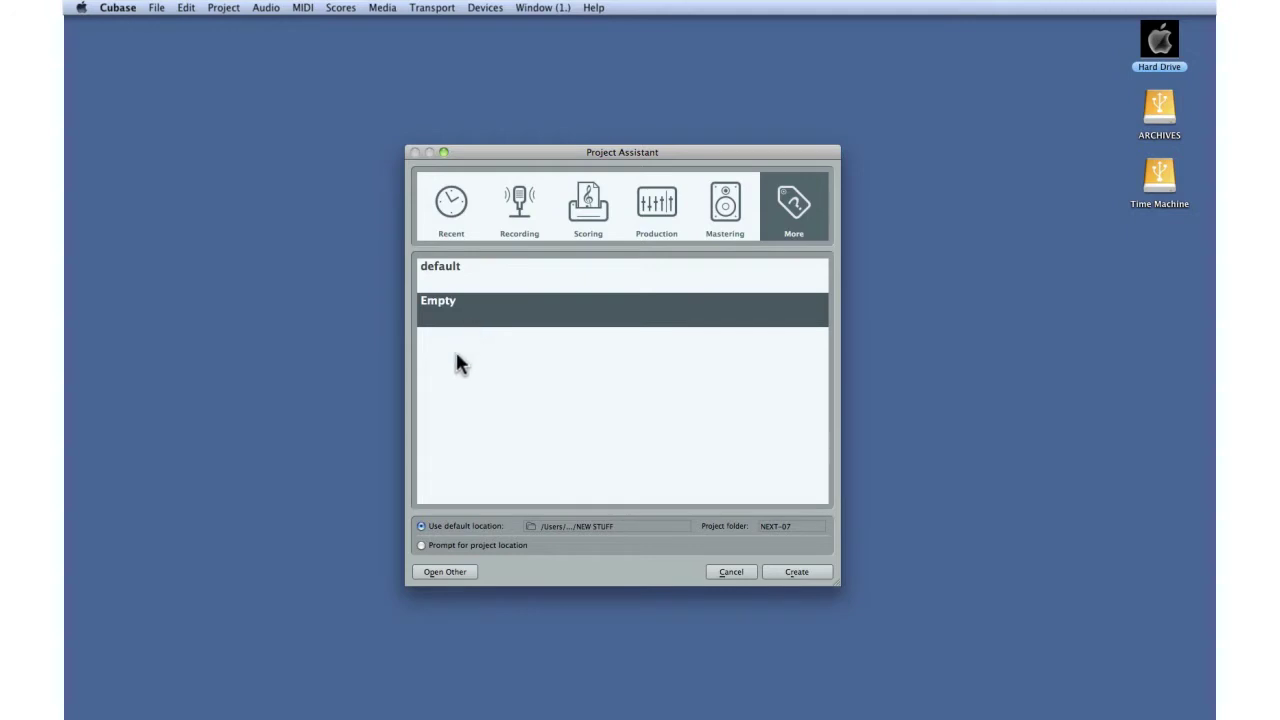
left_click(421, 546)
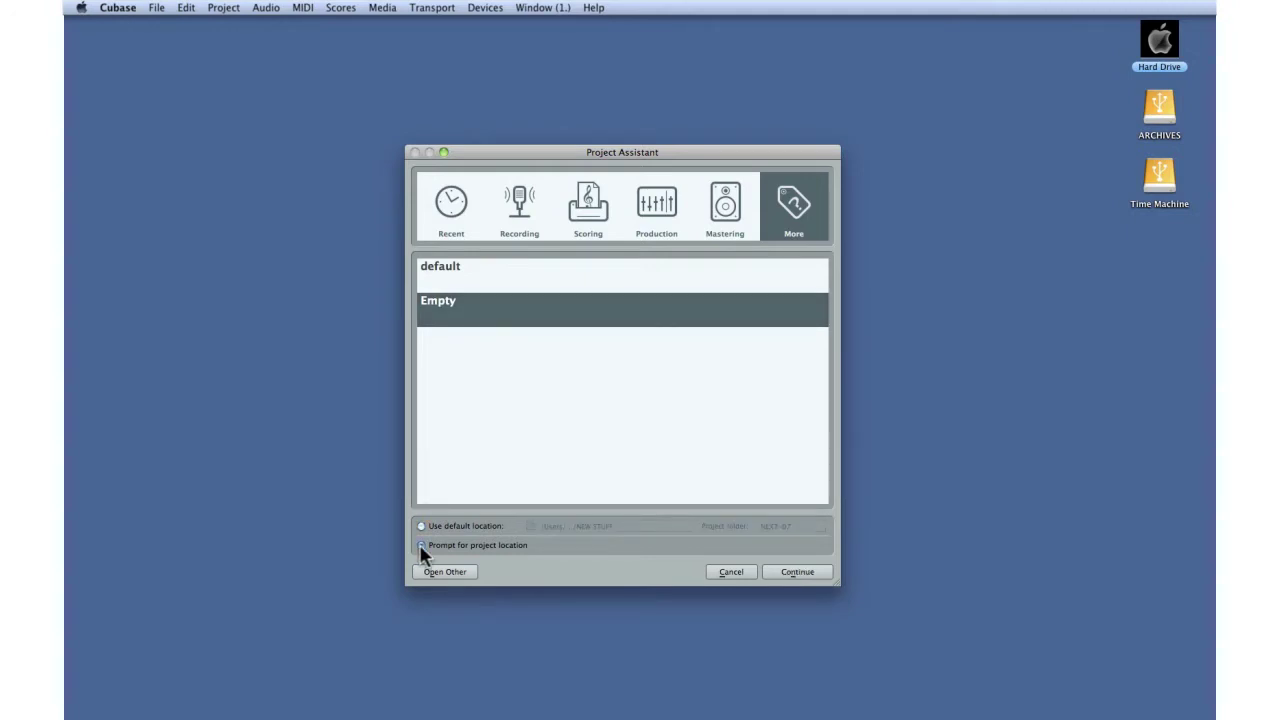
left_click(776, 573)
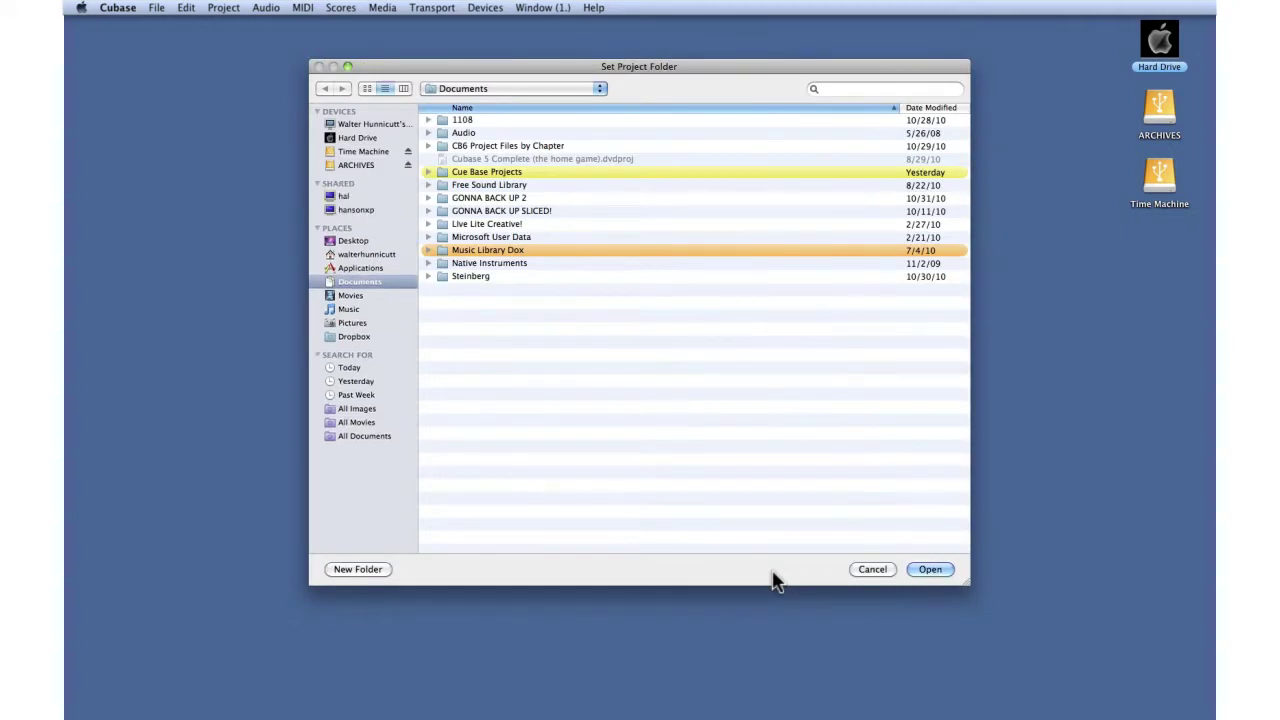
Create a 'My First Project' folder on the Desktop and open the empty project there.
left_click(363, 240)
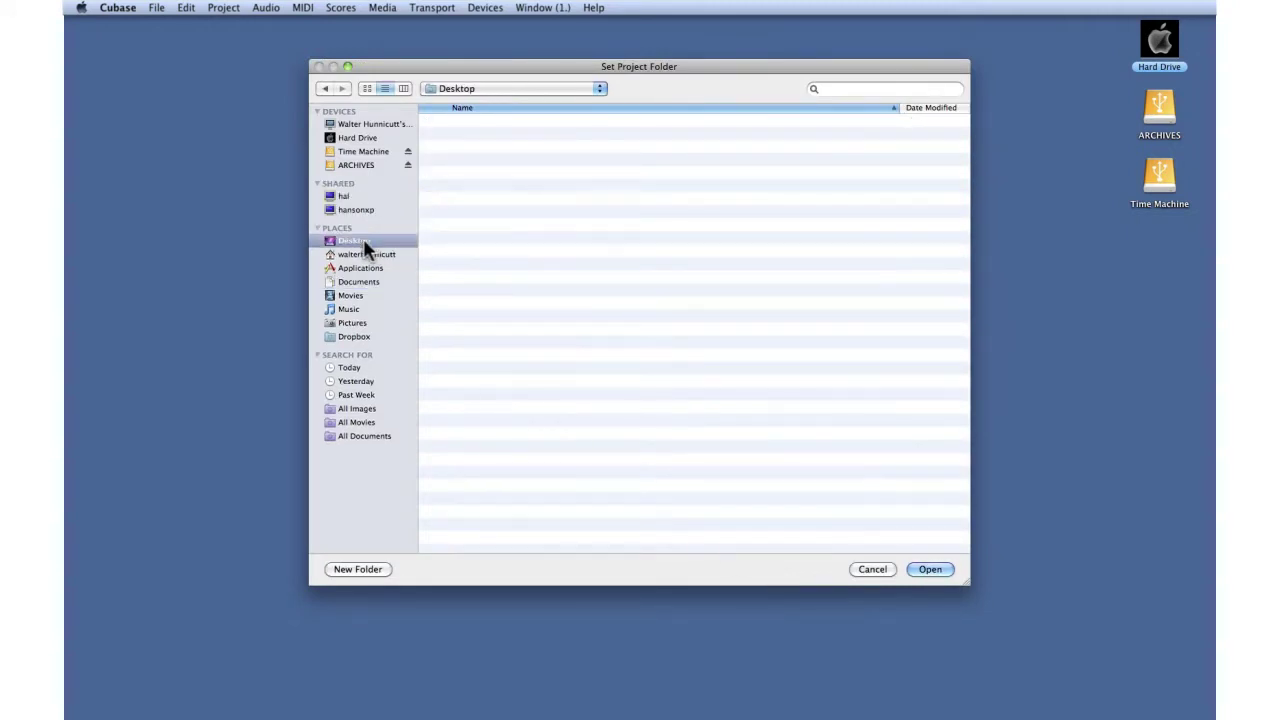
left_click(356, 568)
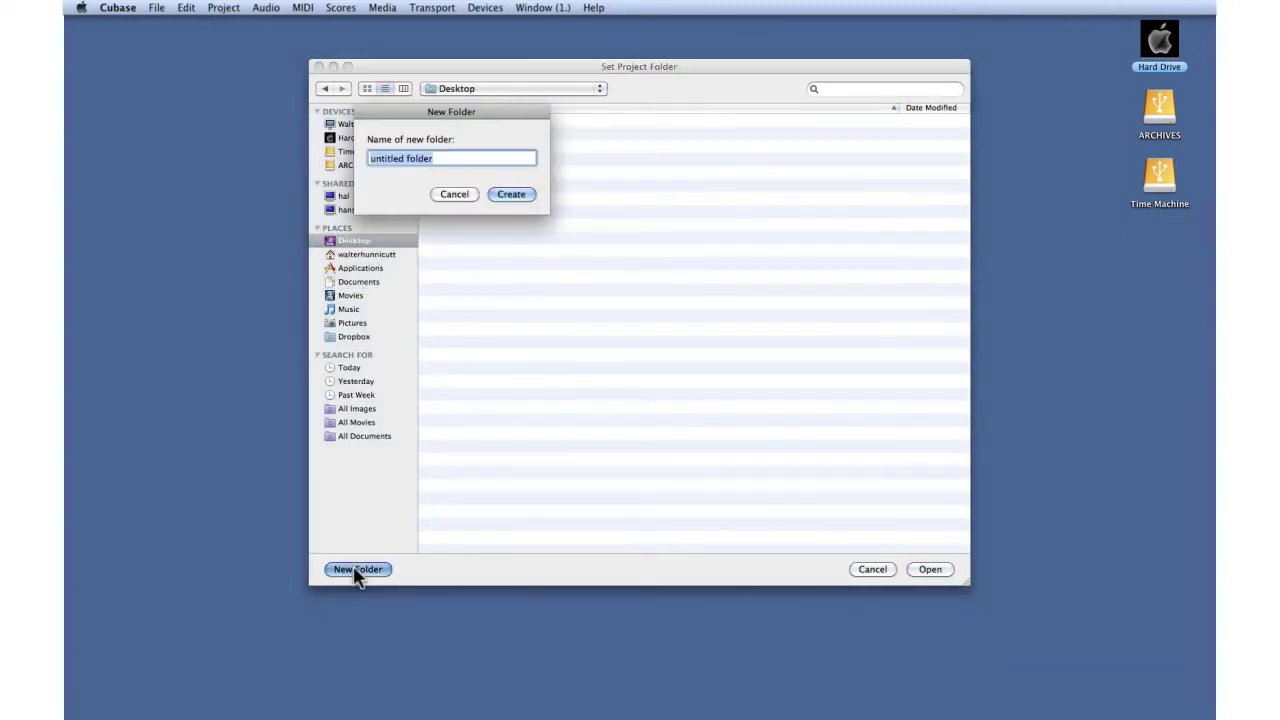
type("My First Project")
left_click(512, 195)
left_click(930, 569)
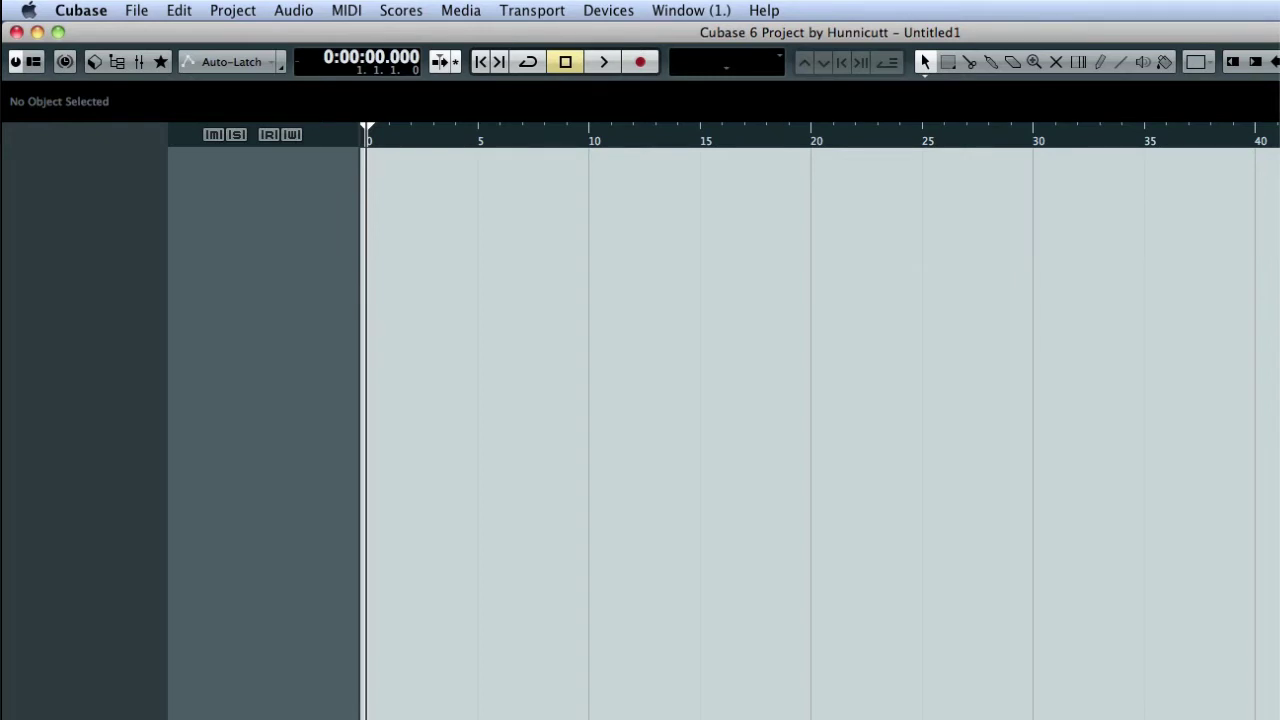
Add audio tracks with Count 3 and Mono configuration via Project > Add Track > Audio.
left_click(230, 12)
mouse_move(214, 42)
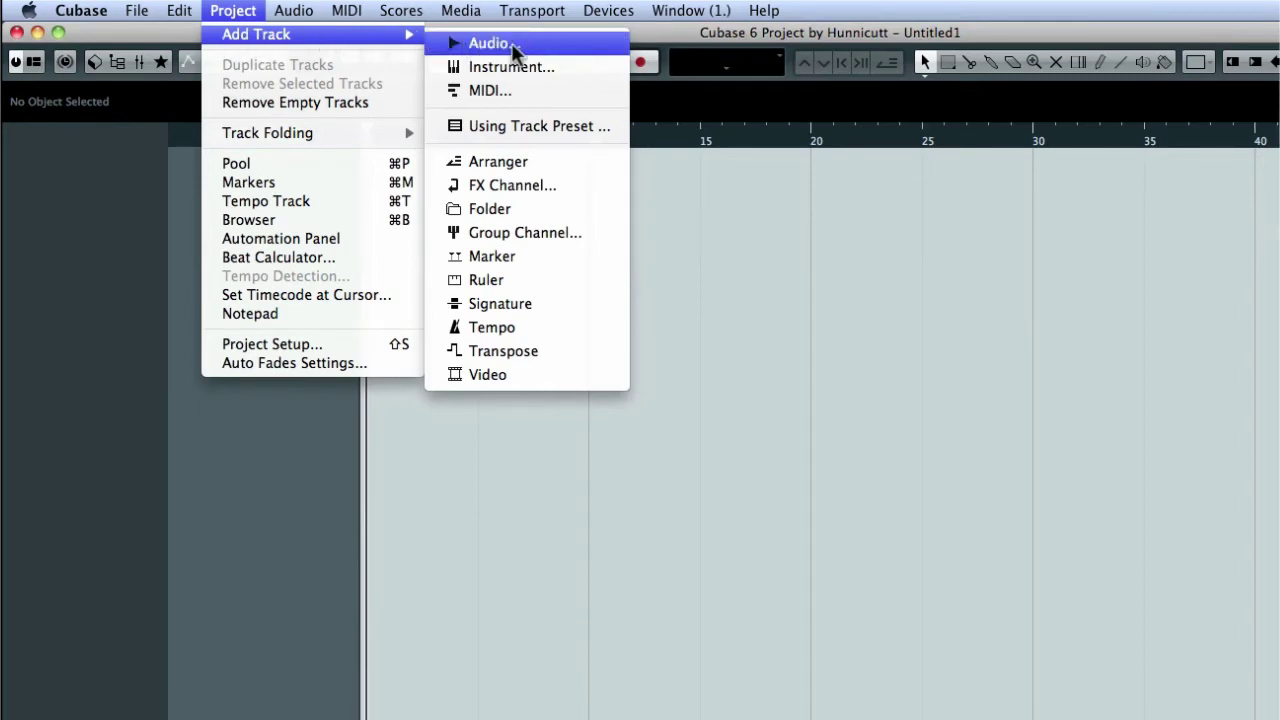
left_click(548, 45)
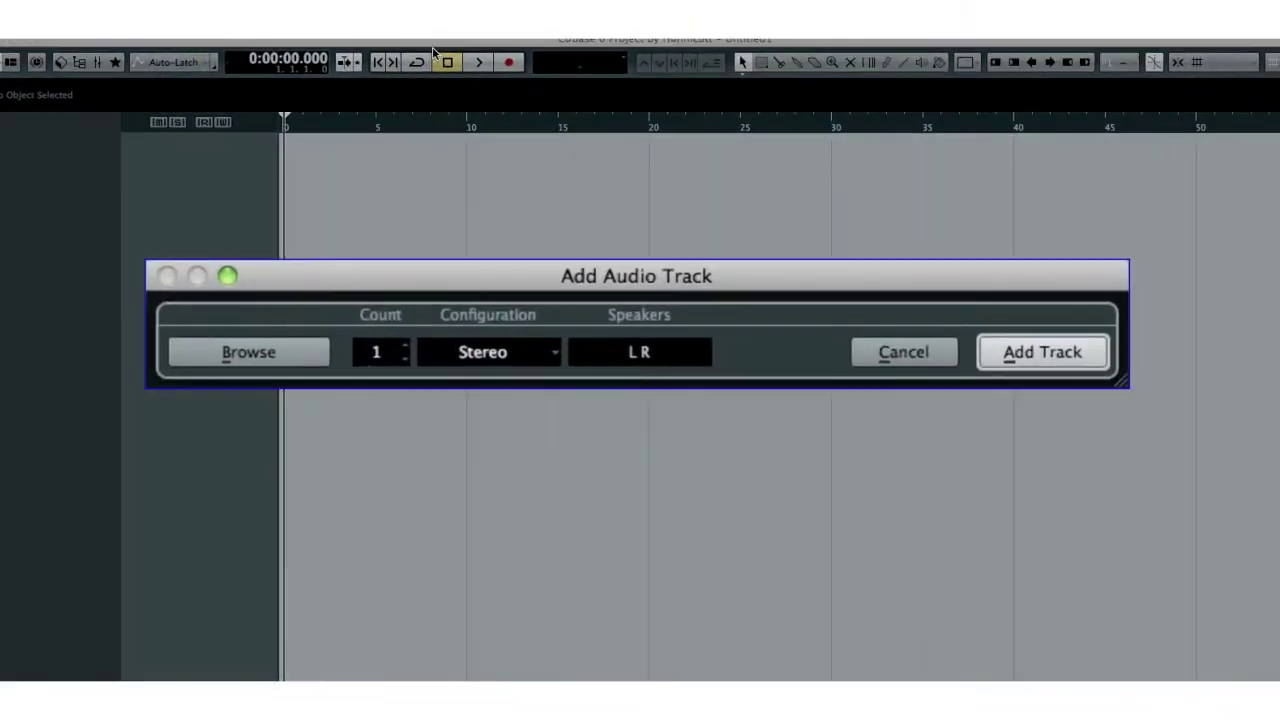
left_click(406, 349)
left_click(551, 352)
left_click(606, 294)
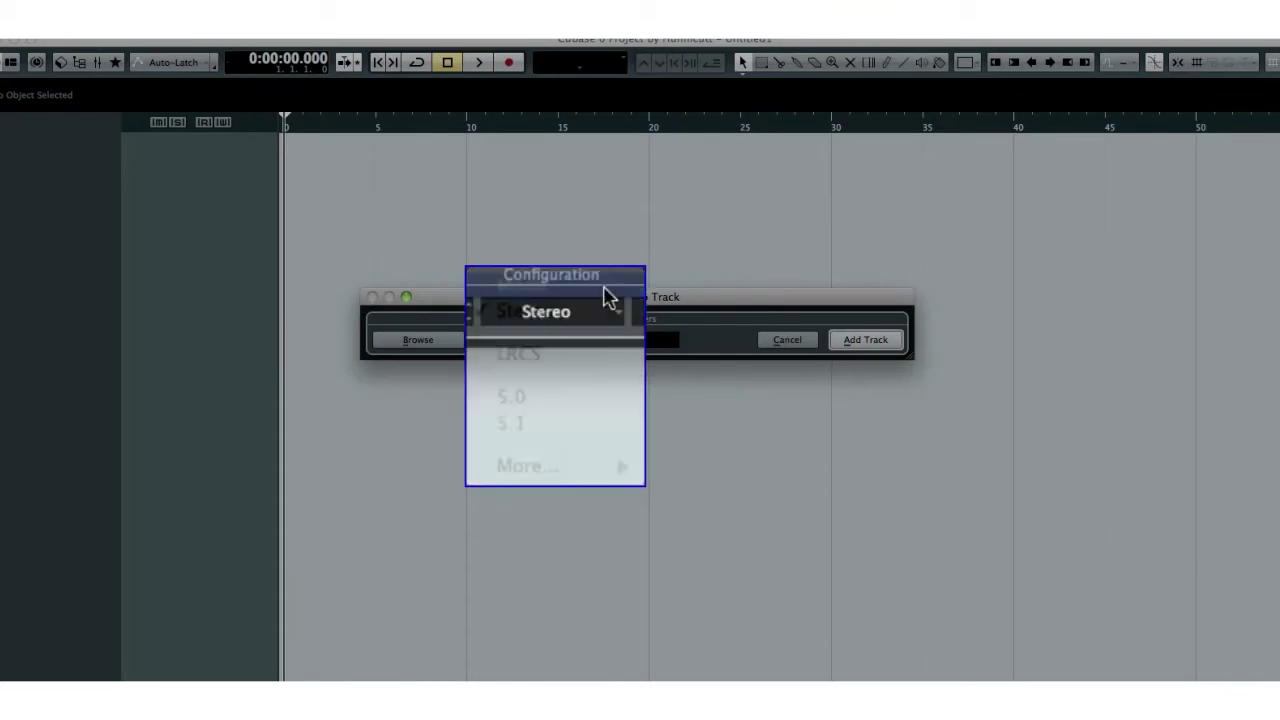
left_click(1015, 366)
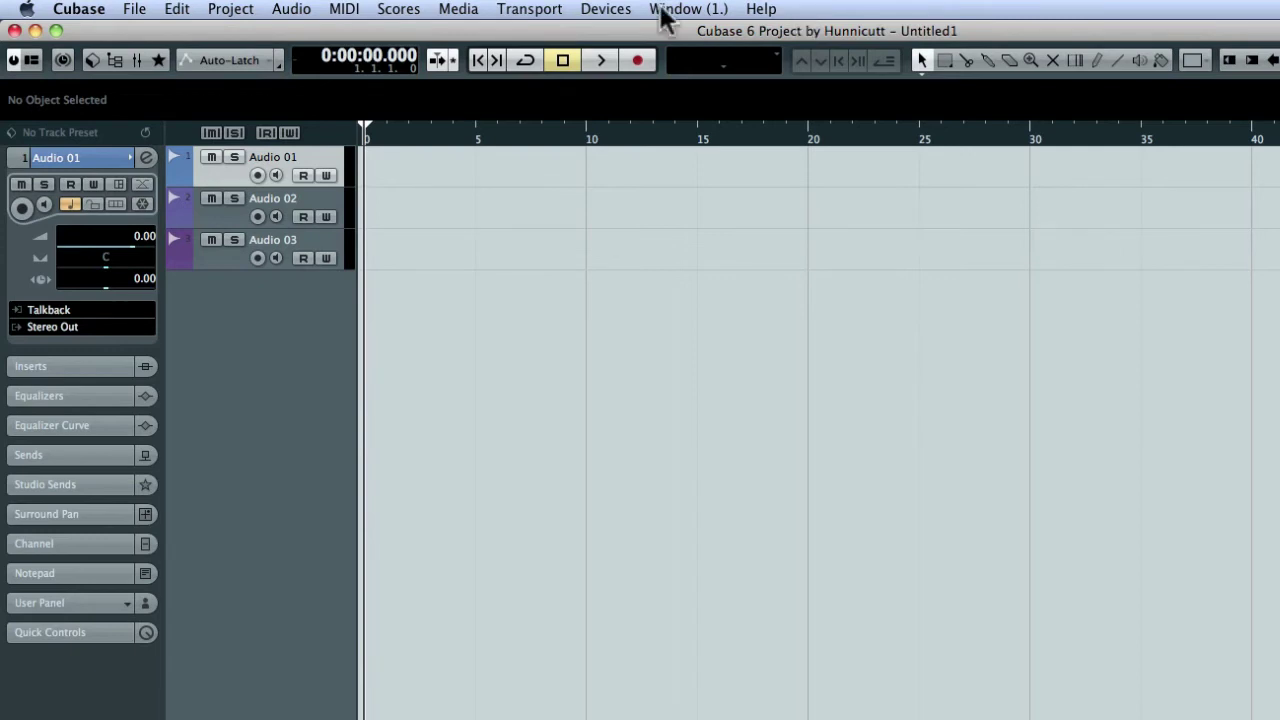
Open Project Setup from the Project menu and close it with OK.
left_click(228, 10)
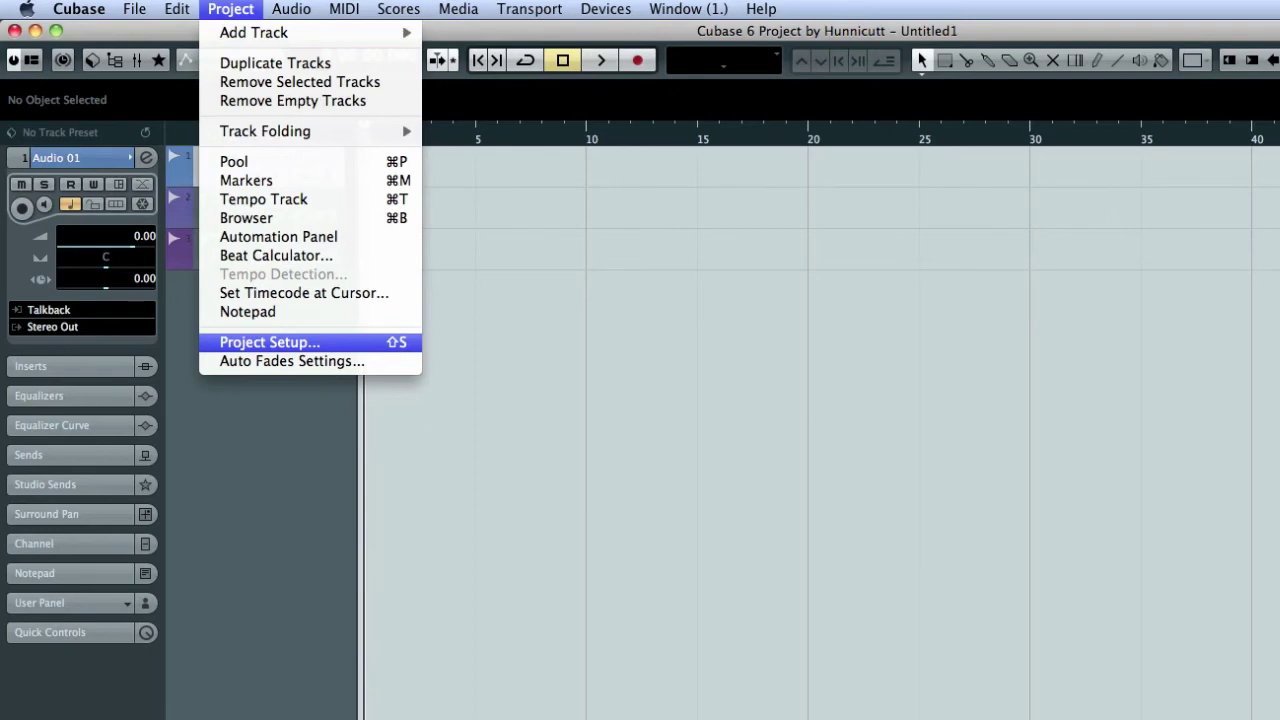
left_click(270, 342)
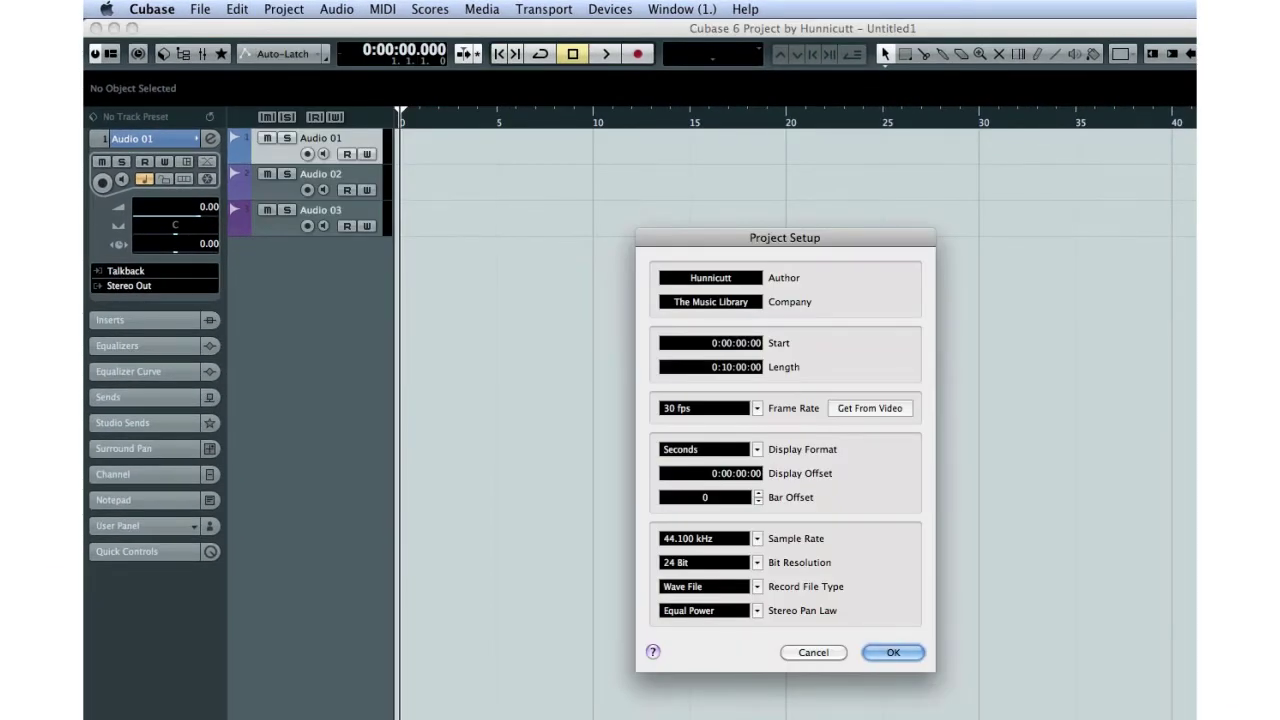
left_click(808, 652)
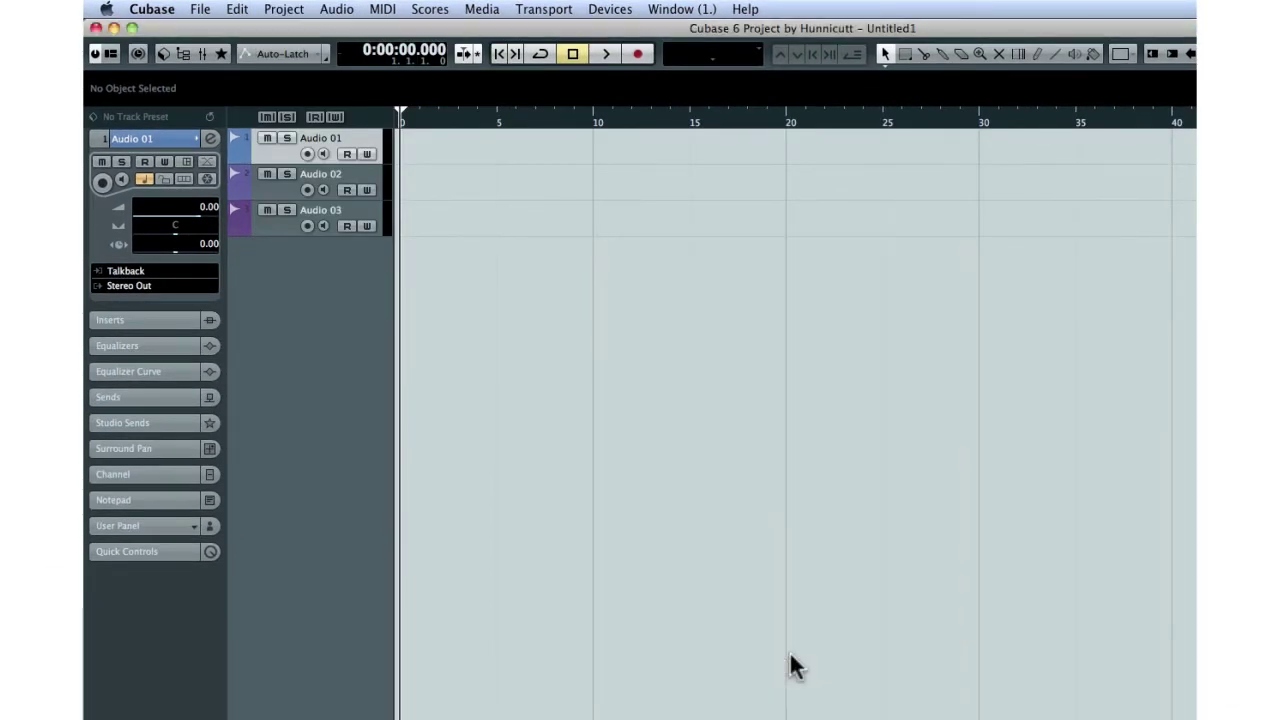
View and close the project Notepad, then reopen the Project menu.
left_click(272, 10)
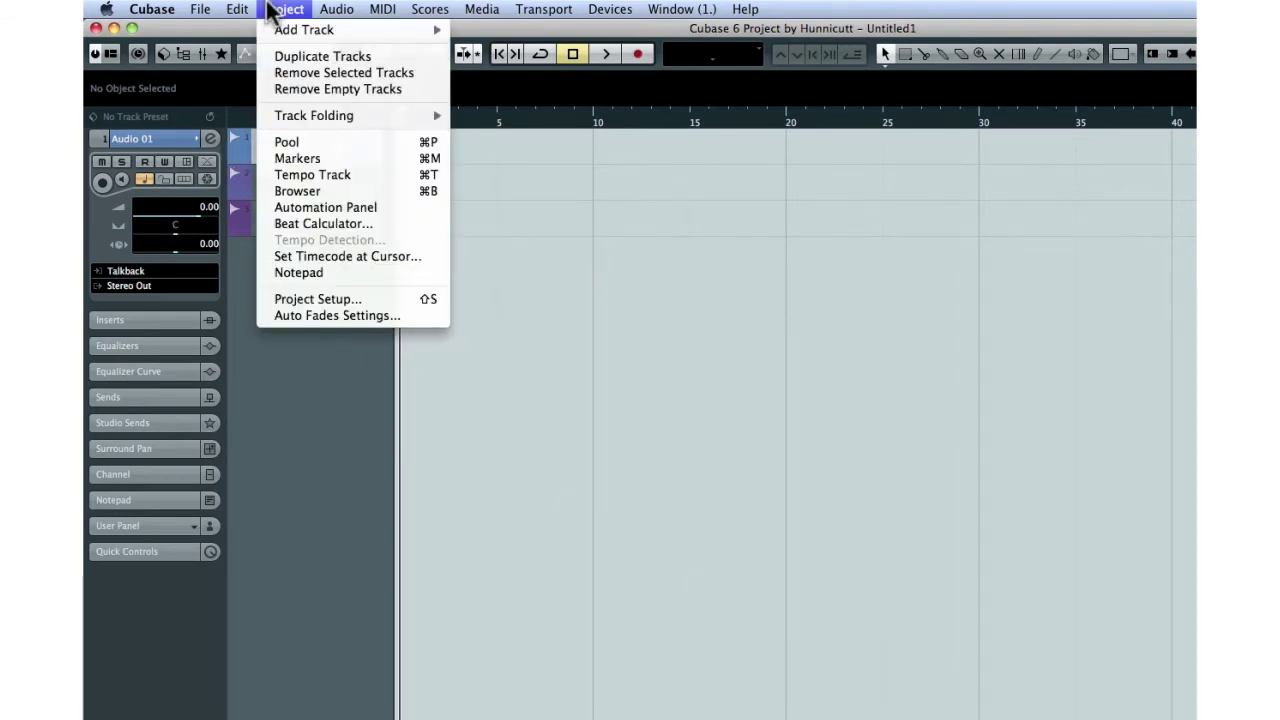
left_click(331, 277)
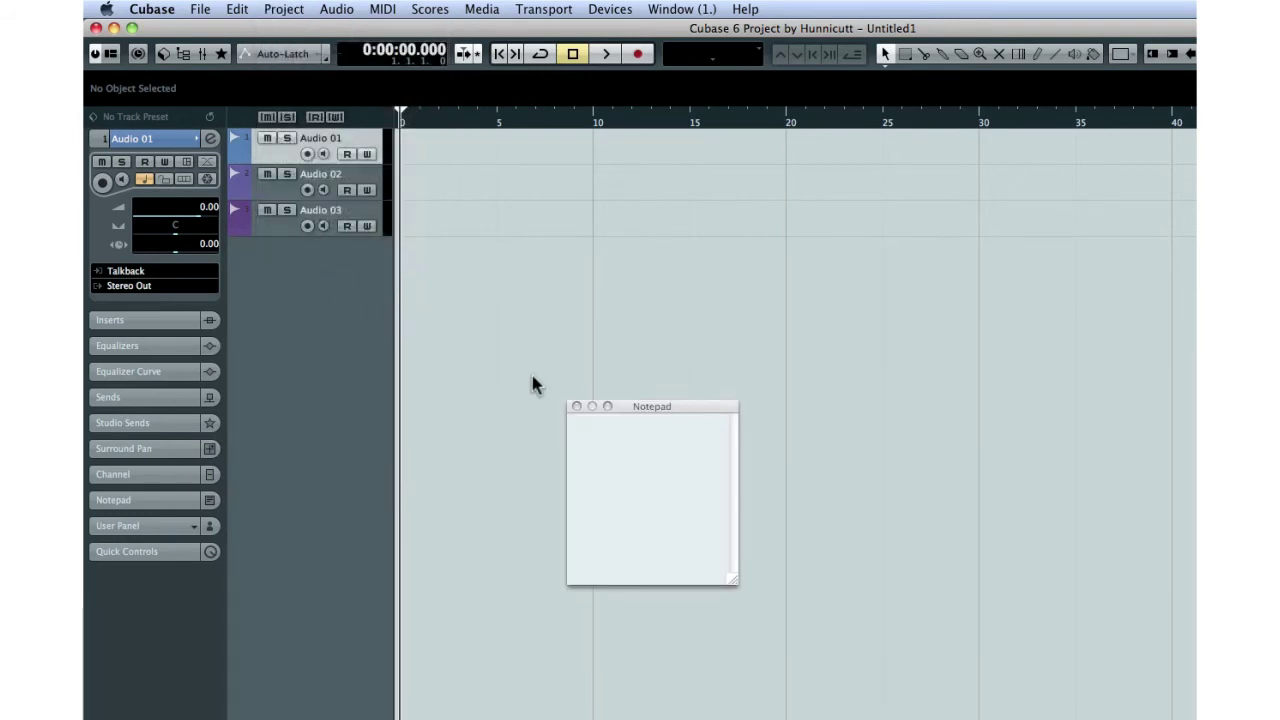
left_click(577, 407)
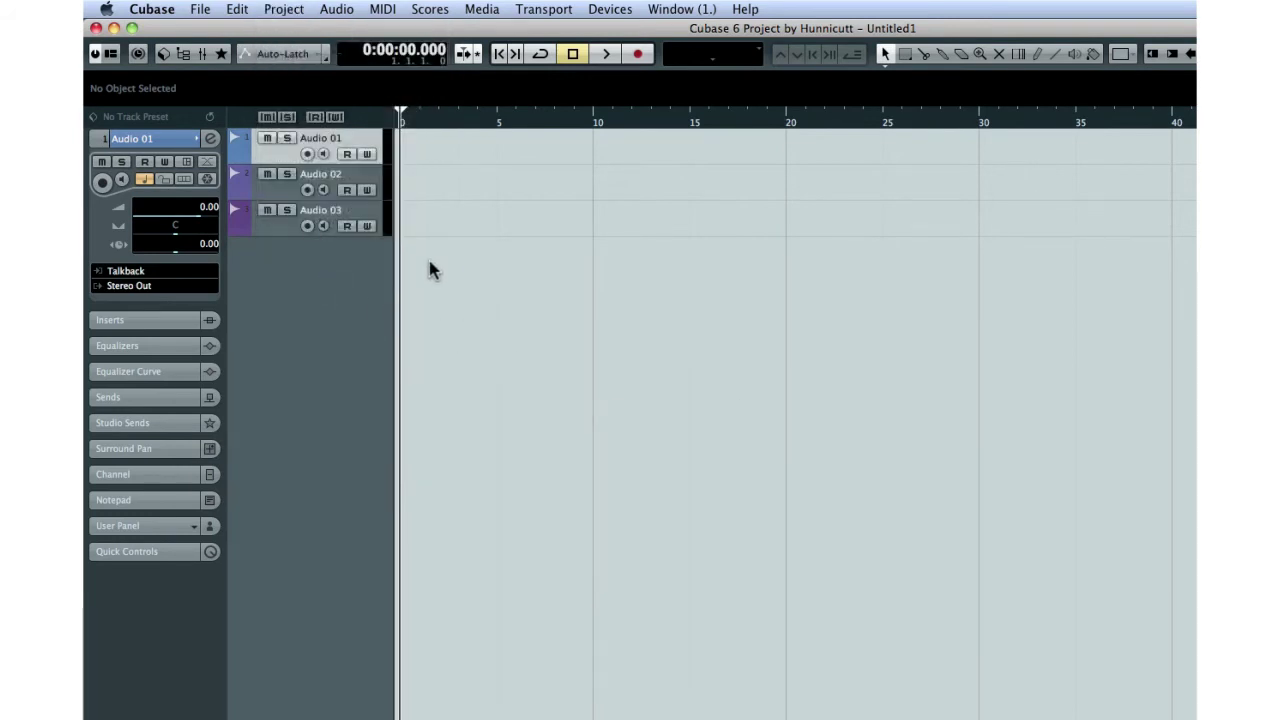
left_click(284, 9)
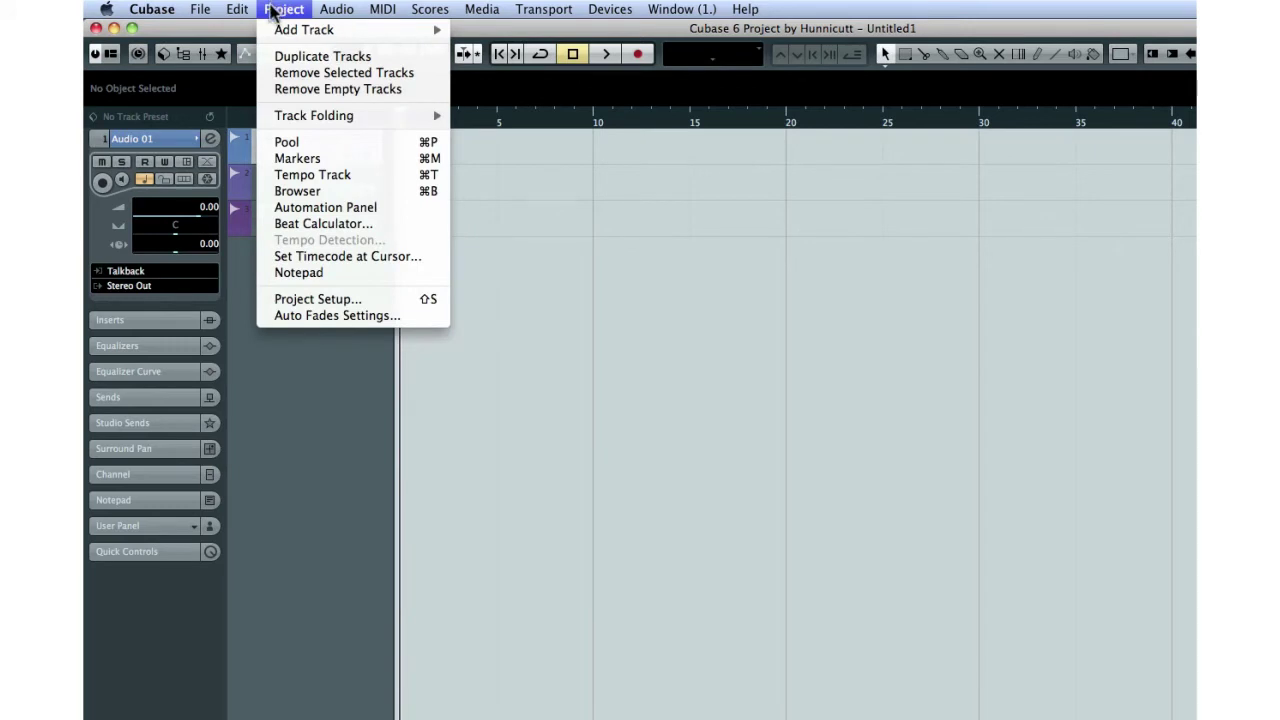
mouse_move(271, 32)
Search Help for 'MIDI', read the Extract MIDI topic, and close the Help window.
left_click(594, 217)
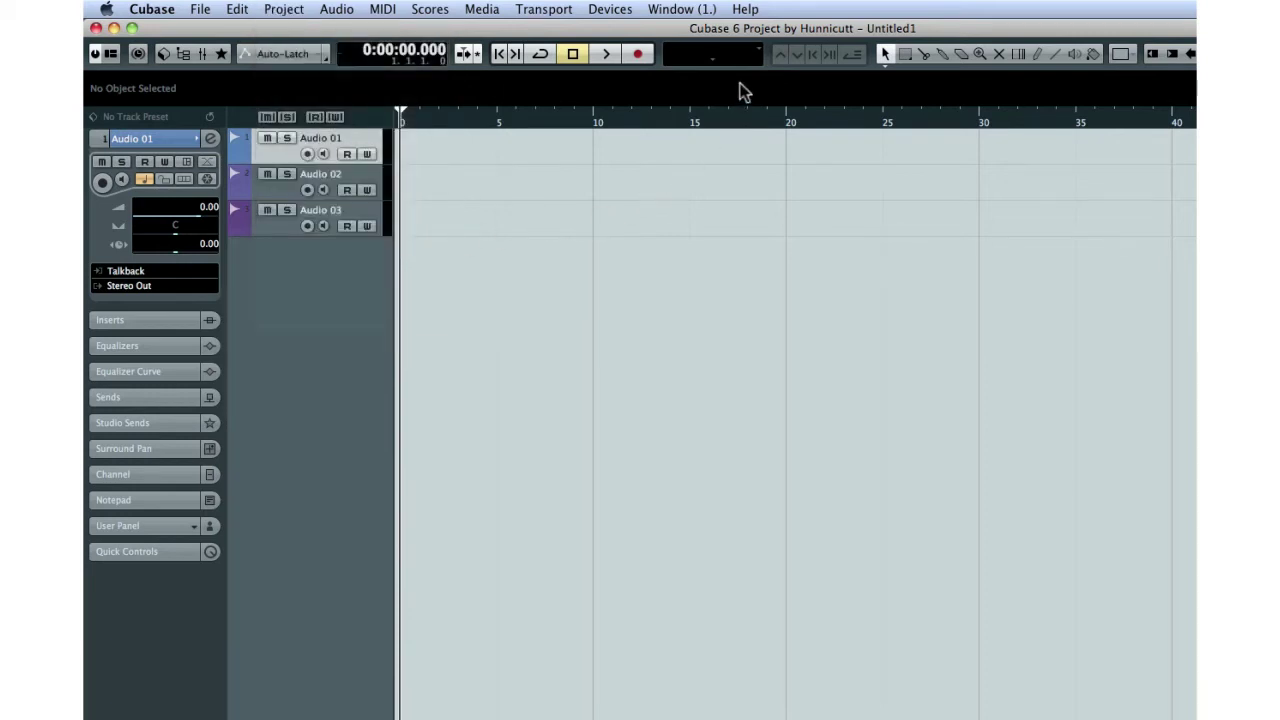
left_click(745, 9)
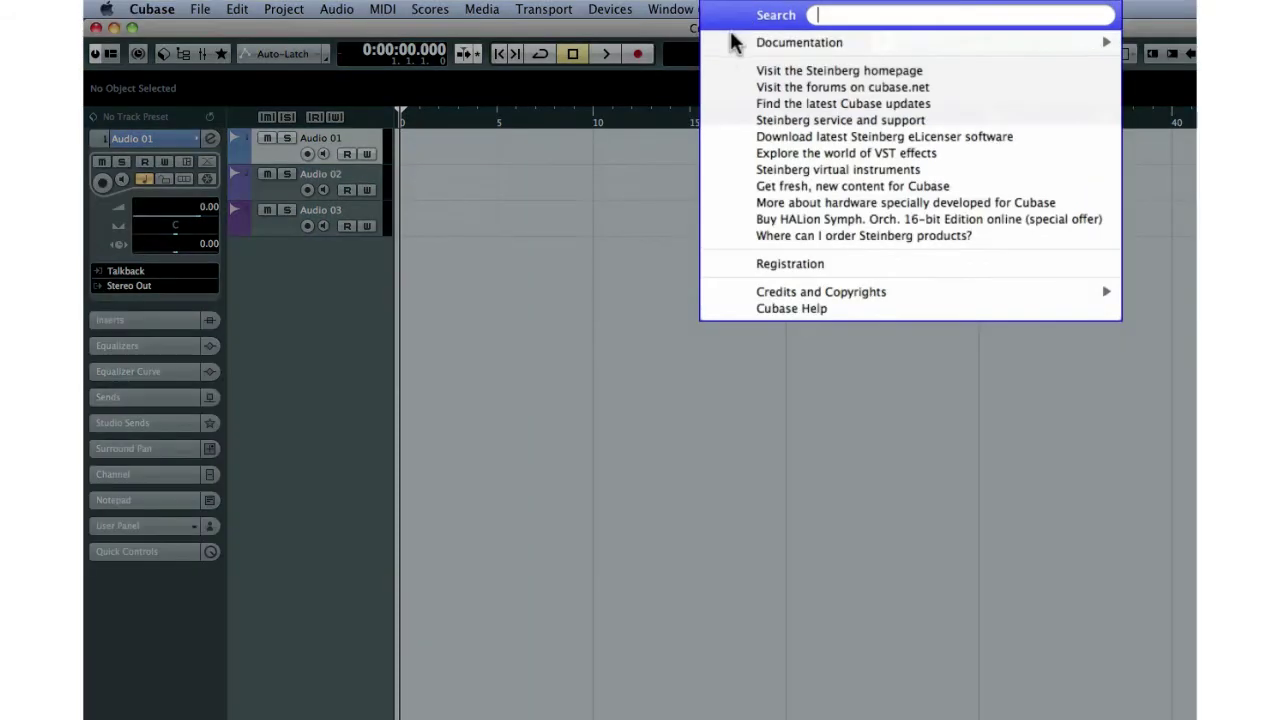
mouse_move(746, 58)
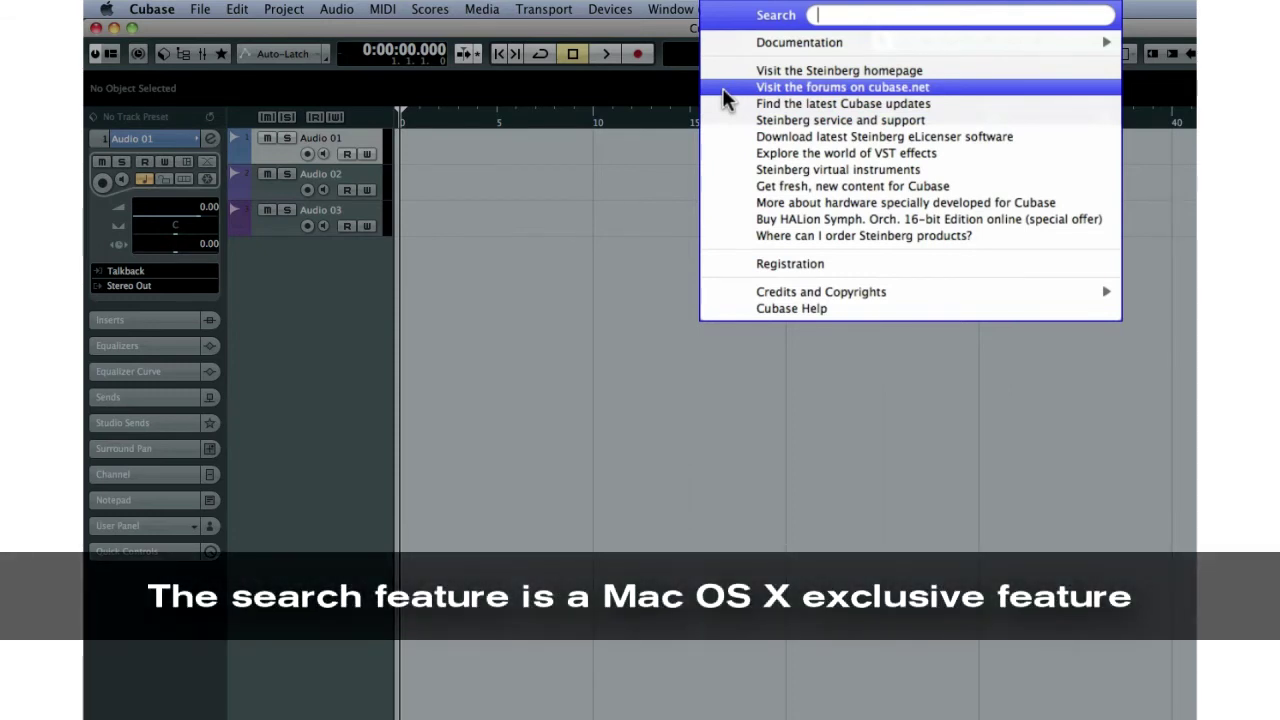
type("MIDI")
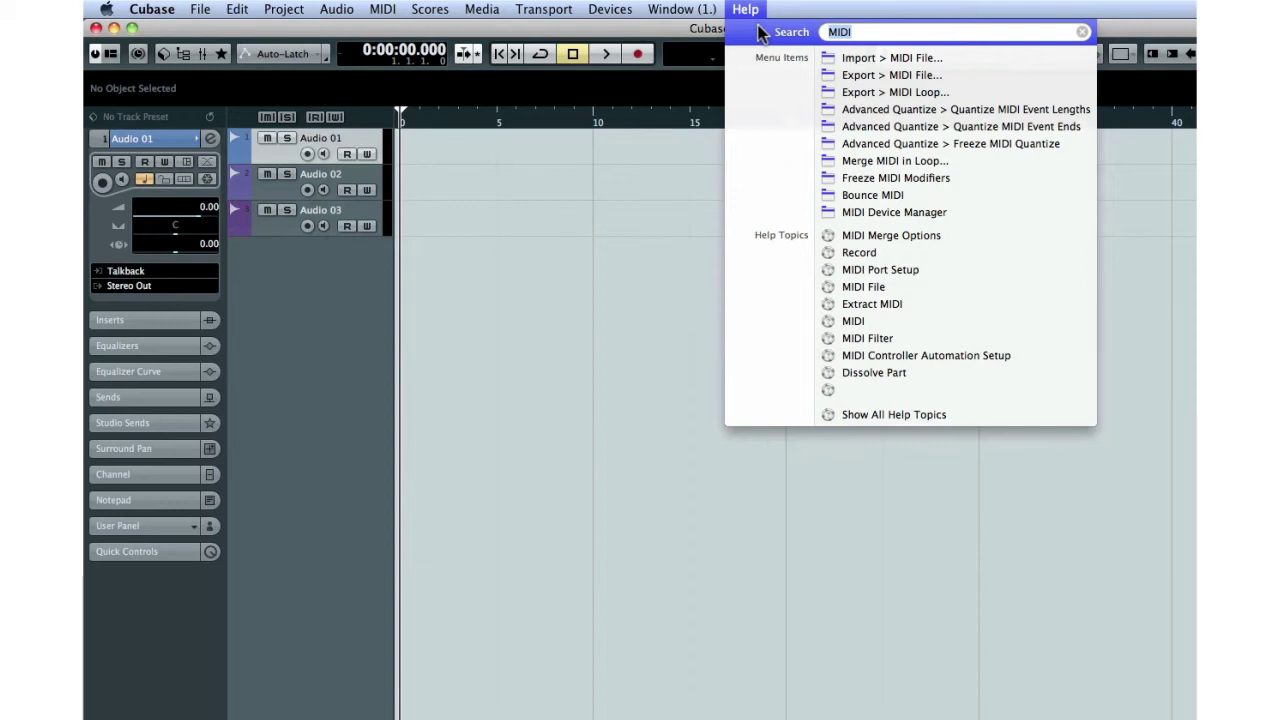
mouse_move(843, 61)
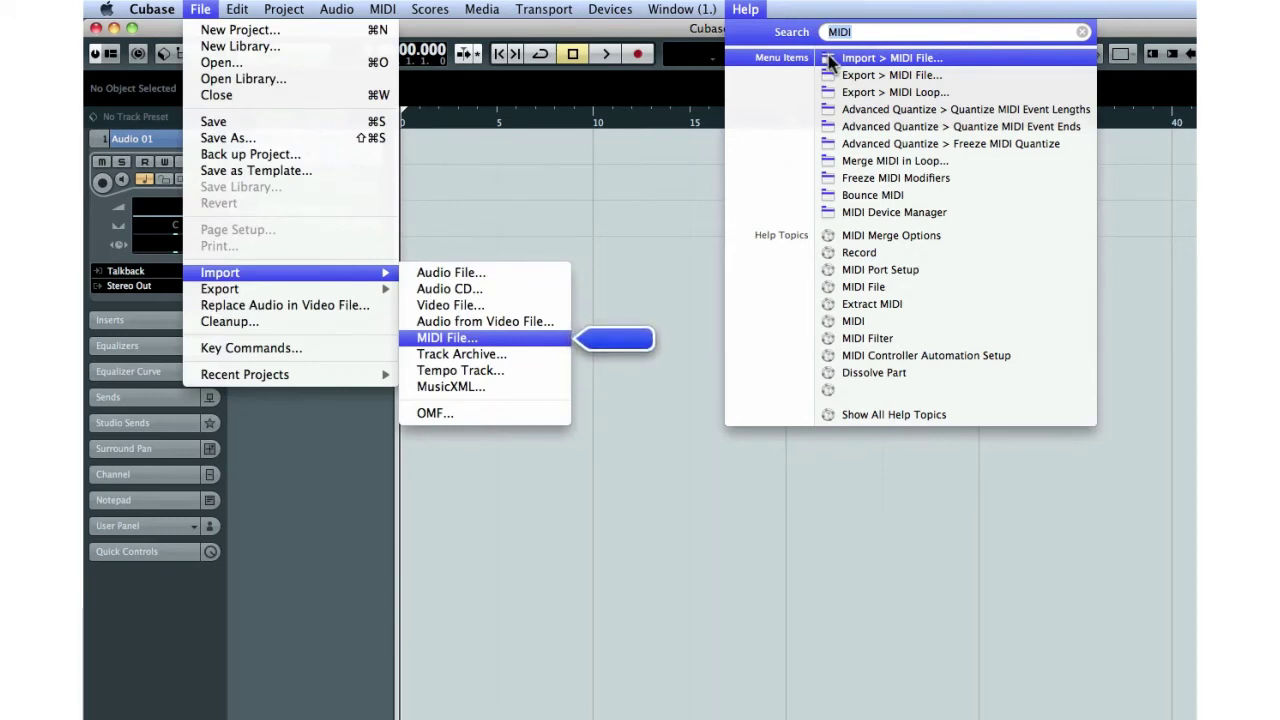
left_click(866, 305)
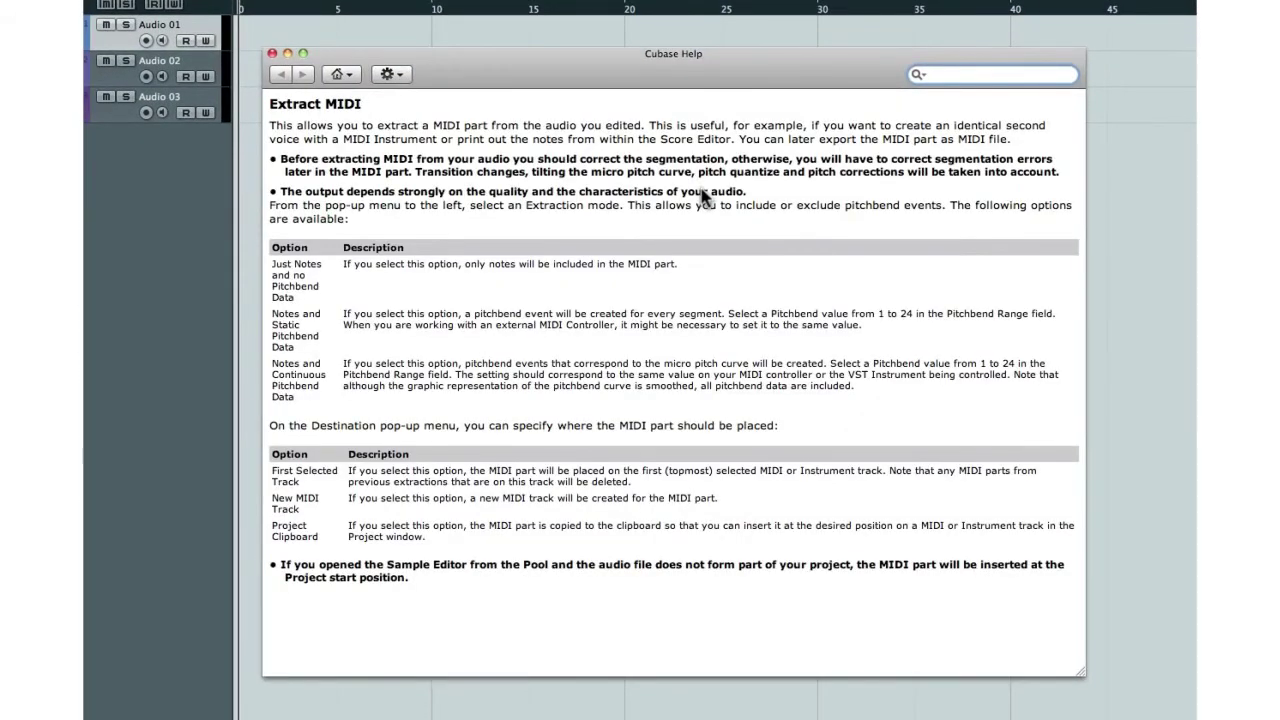
left_click(272, 52)
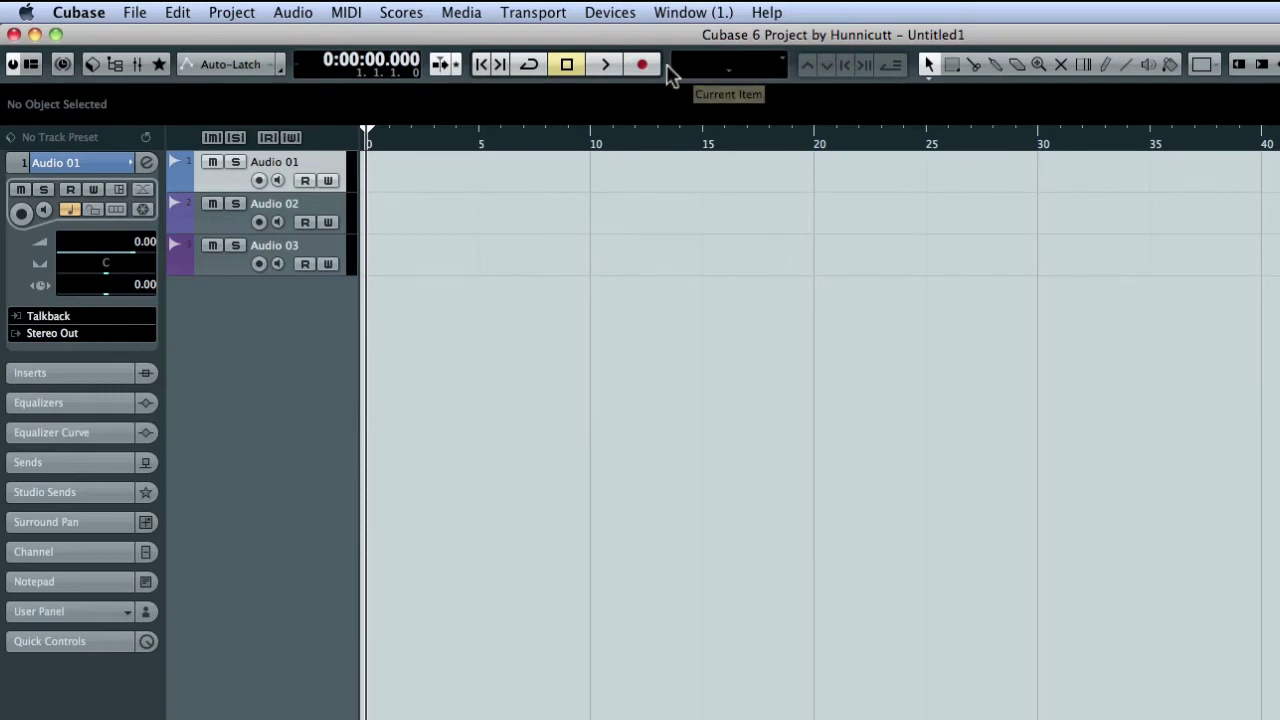
Open the toolbar's Setup dialog from its right-click menu.
right_click(669, 72)
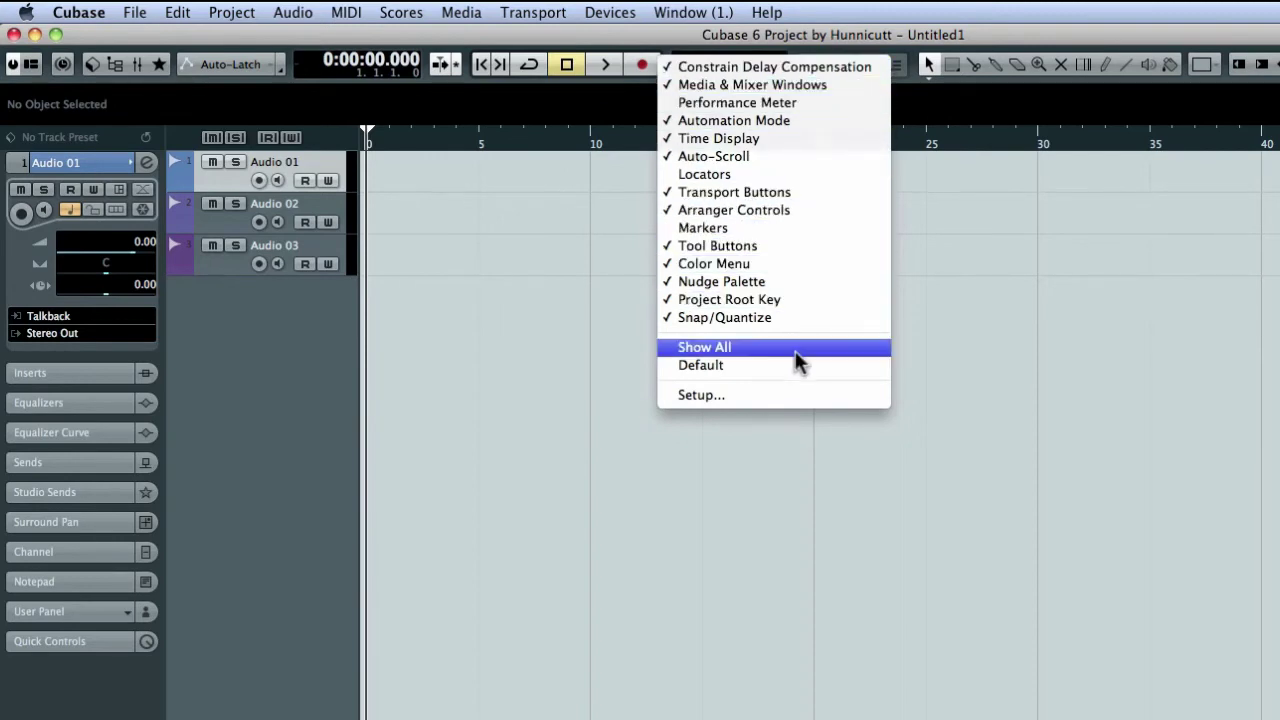
left_click(800, 395)
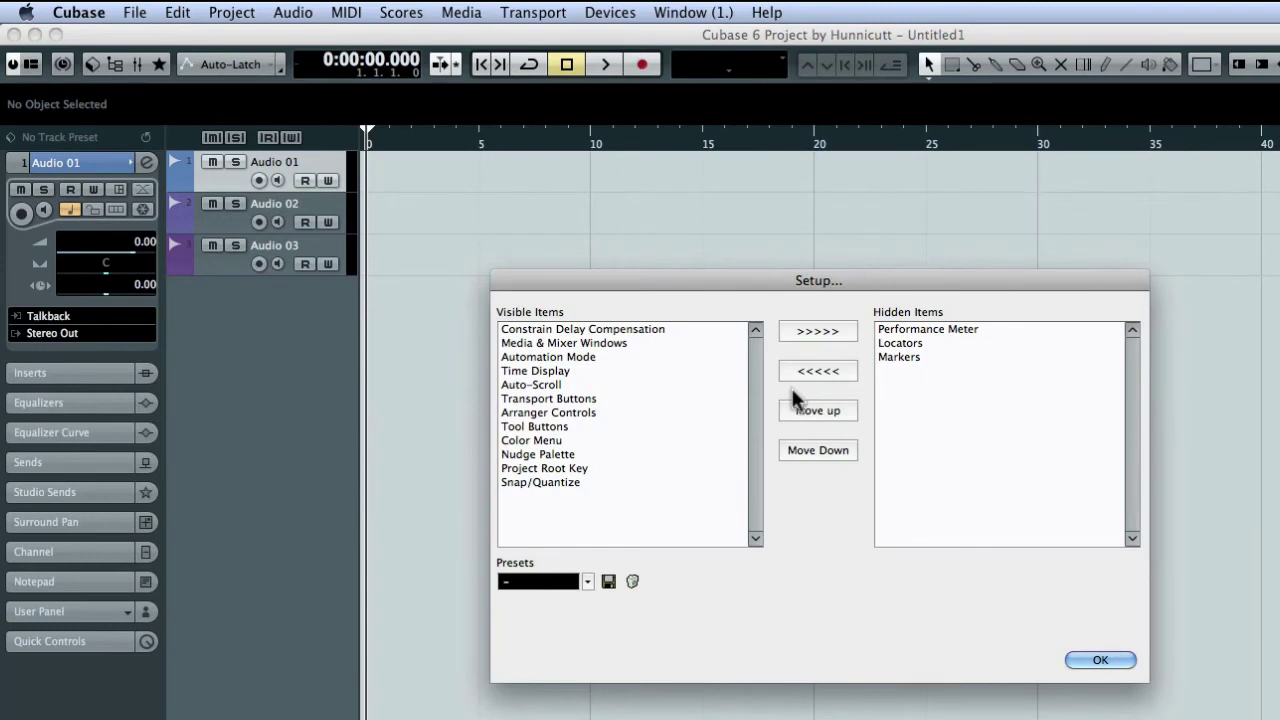
Move Automation Mode to the hidden toolbar items.
left_click(570, 358)
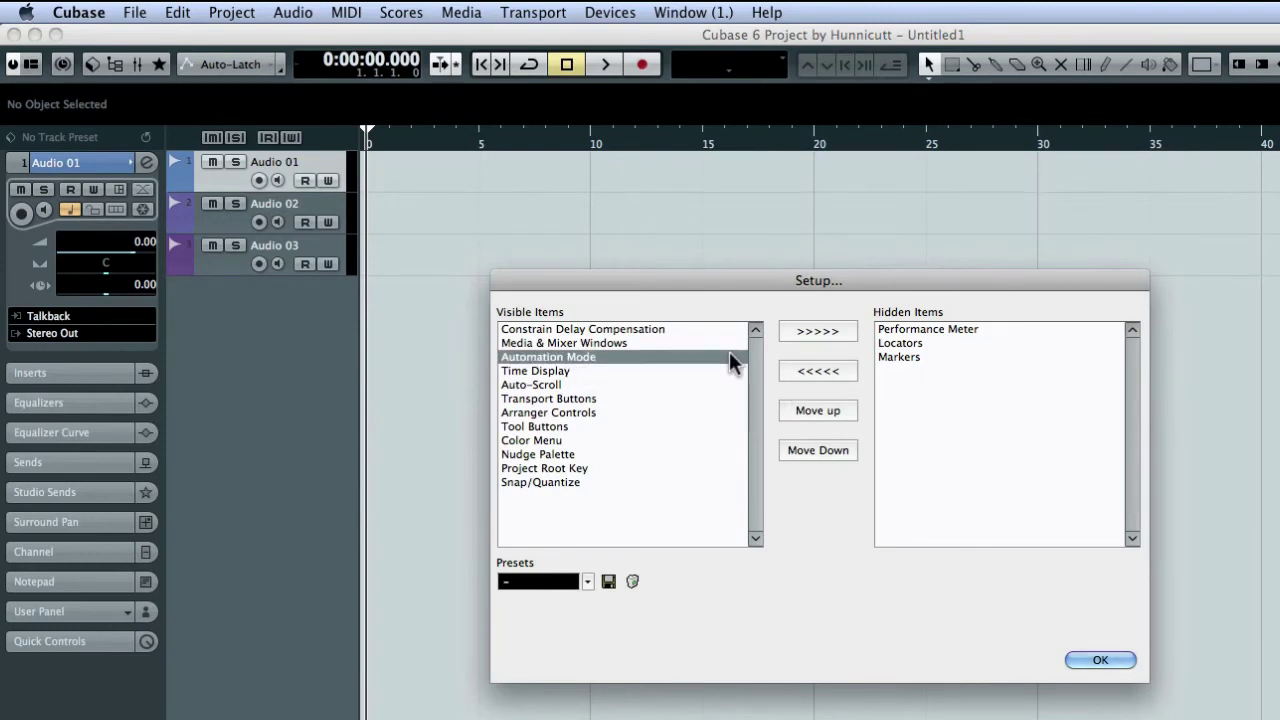
left_click(810, 330)
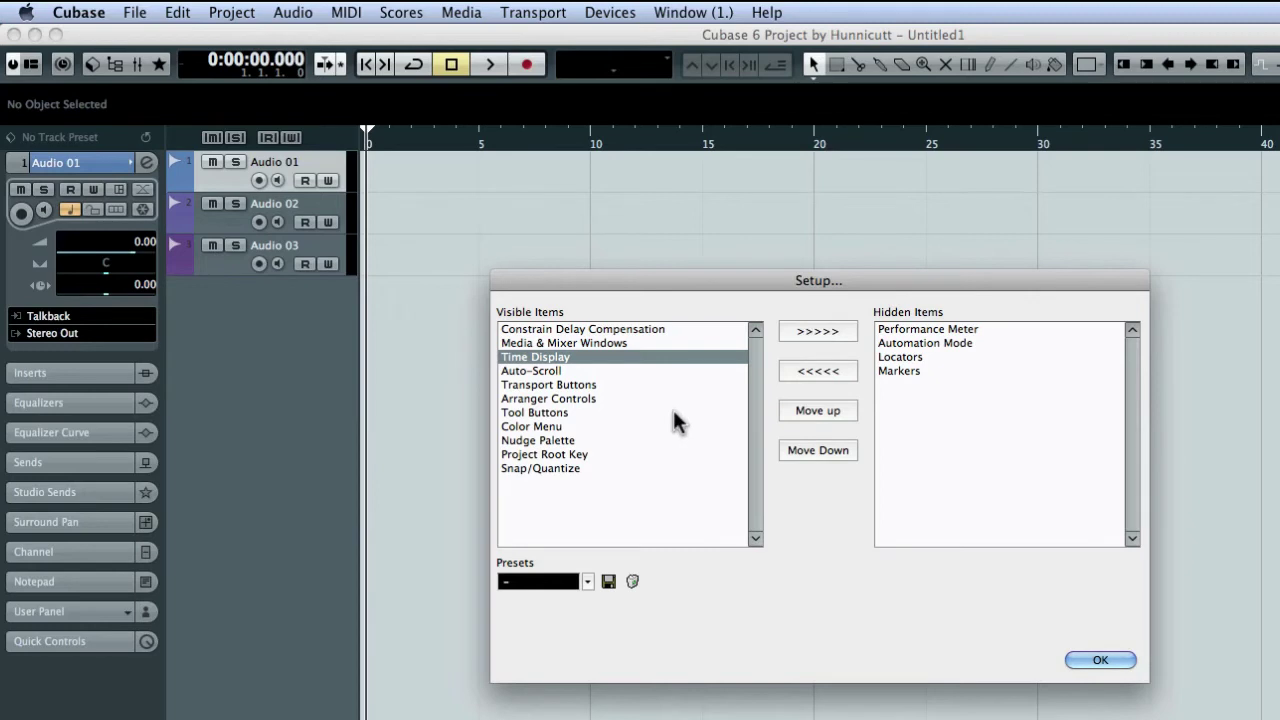
left_click(540, 414)
Move Time Display below Project Root Key and apply the toolbar layout.
left_click(558, 356)
left_click(787, 448)
left_click(787, 448)
left_click(788, 450)
left_click(788, 450)
left_click(790, 453)
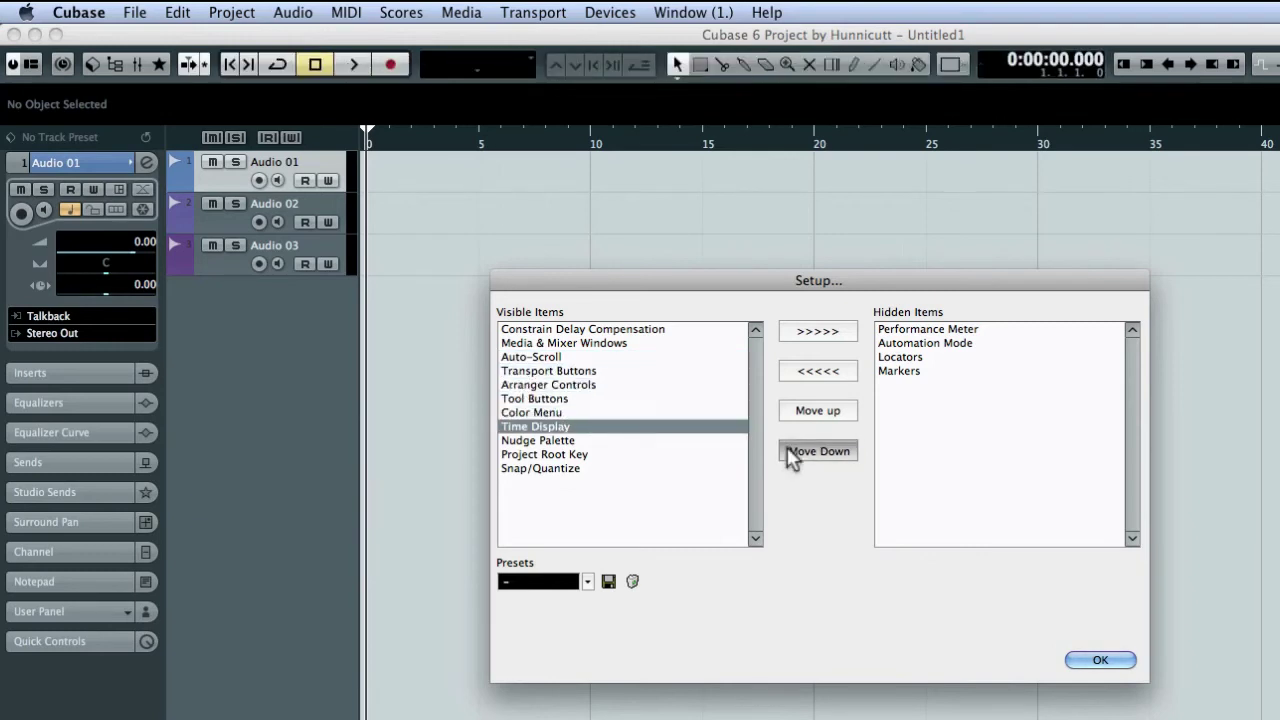
left_click(790, 452)
left_click(790, 452)
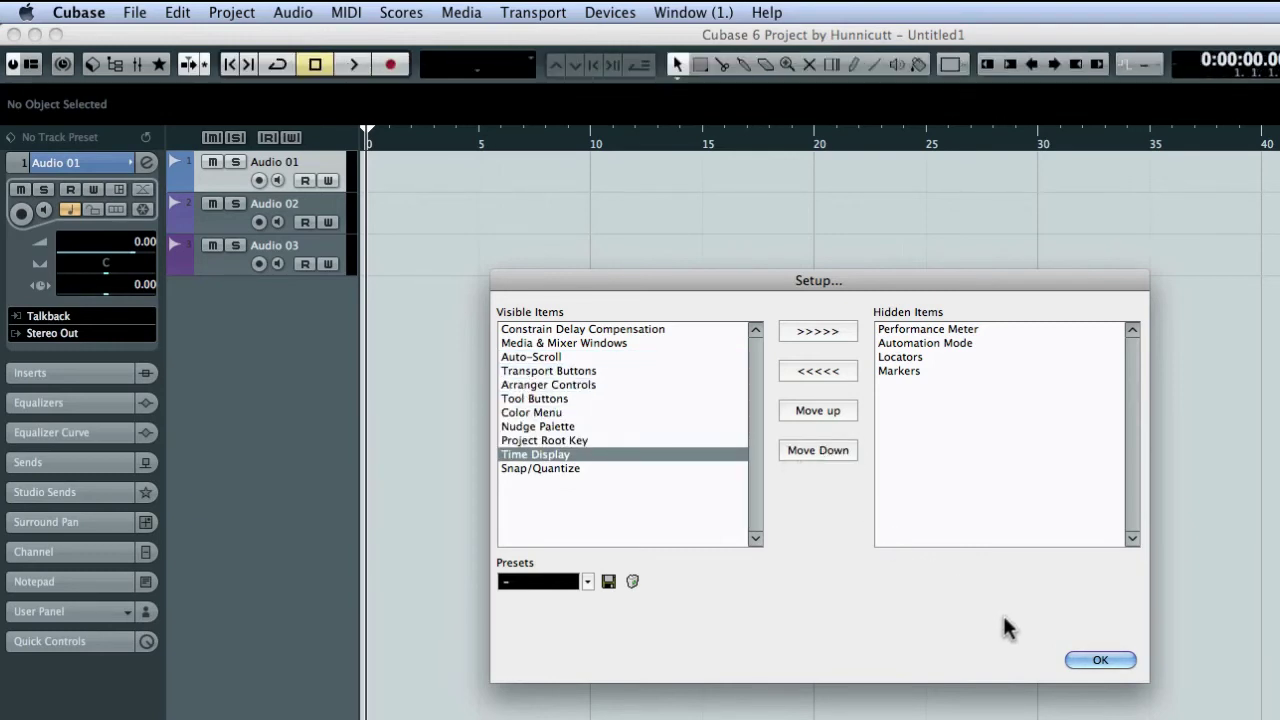
left_click(1099, 662)
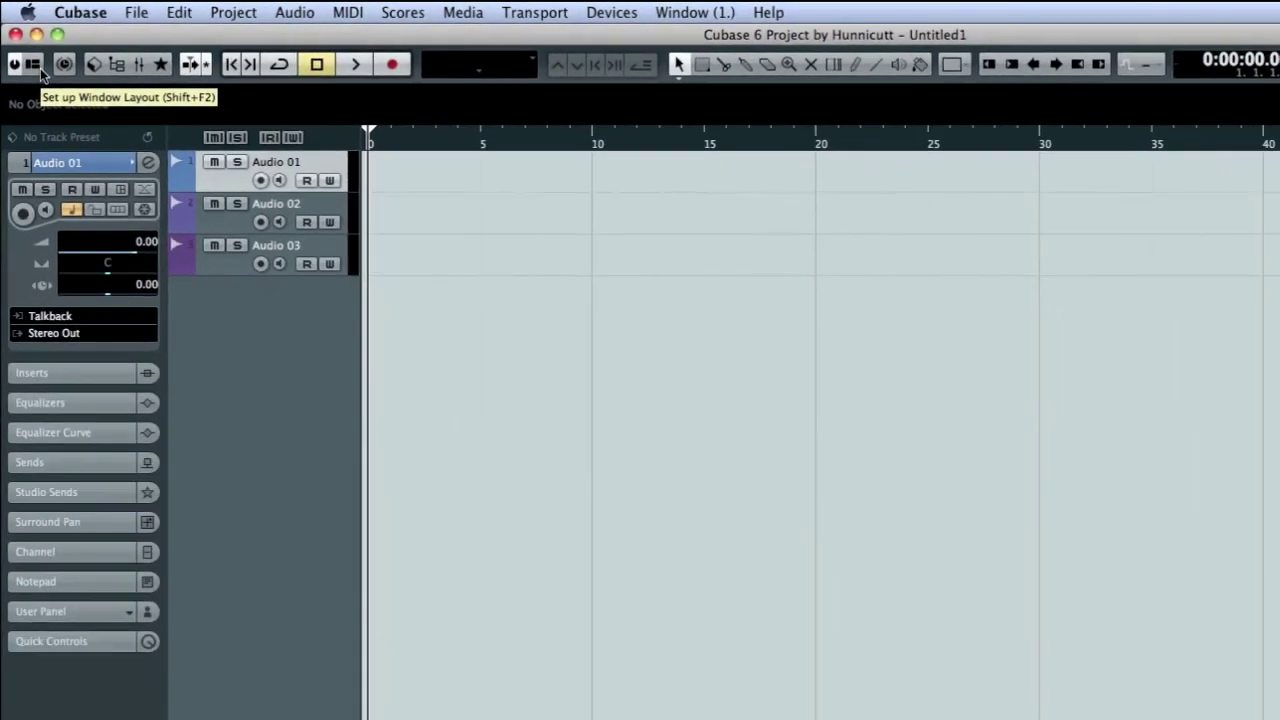
left_click(33, 64)
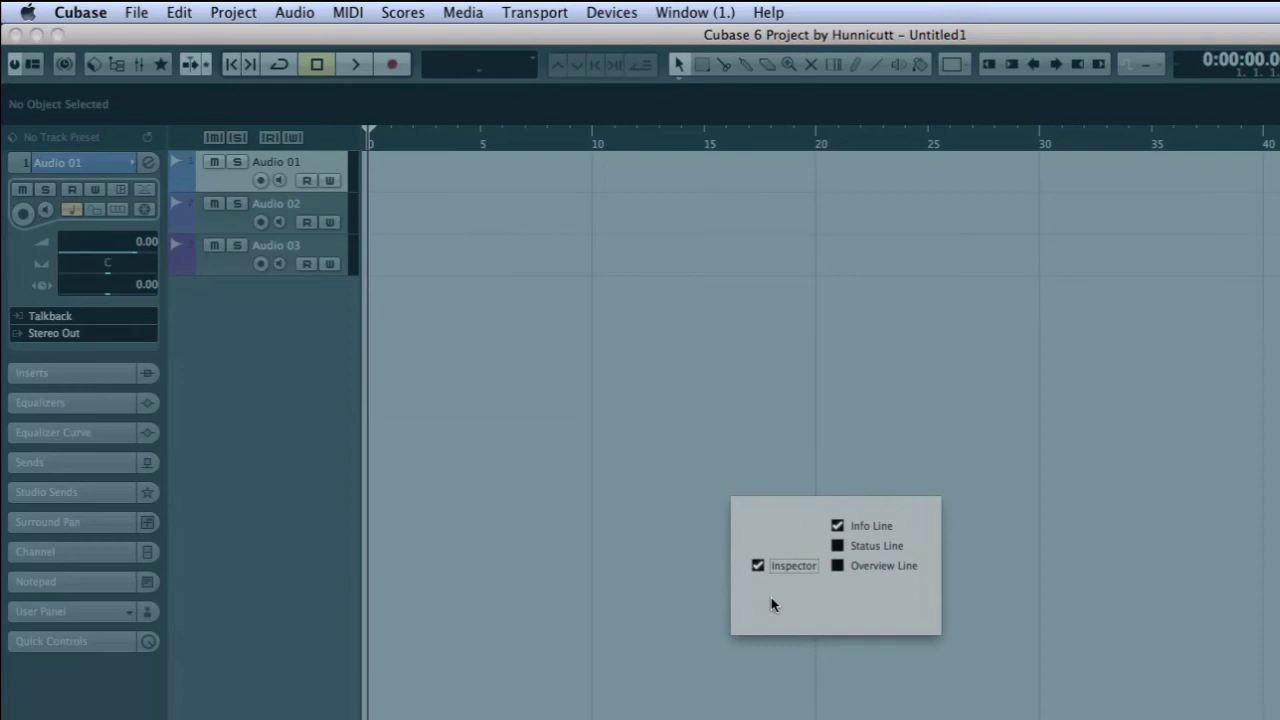
left_click(838, 566)
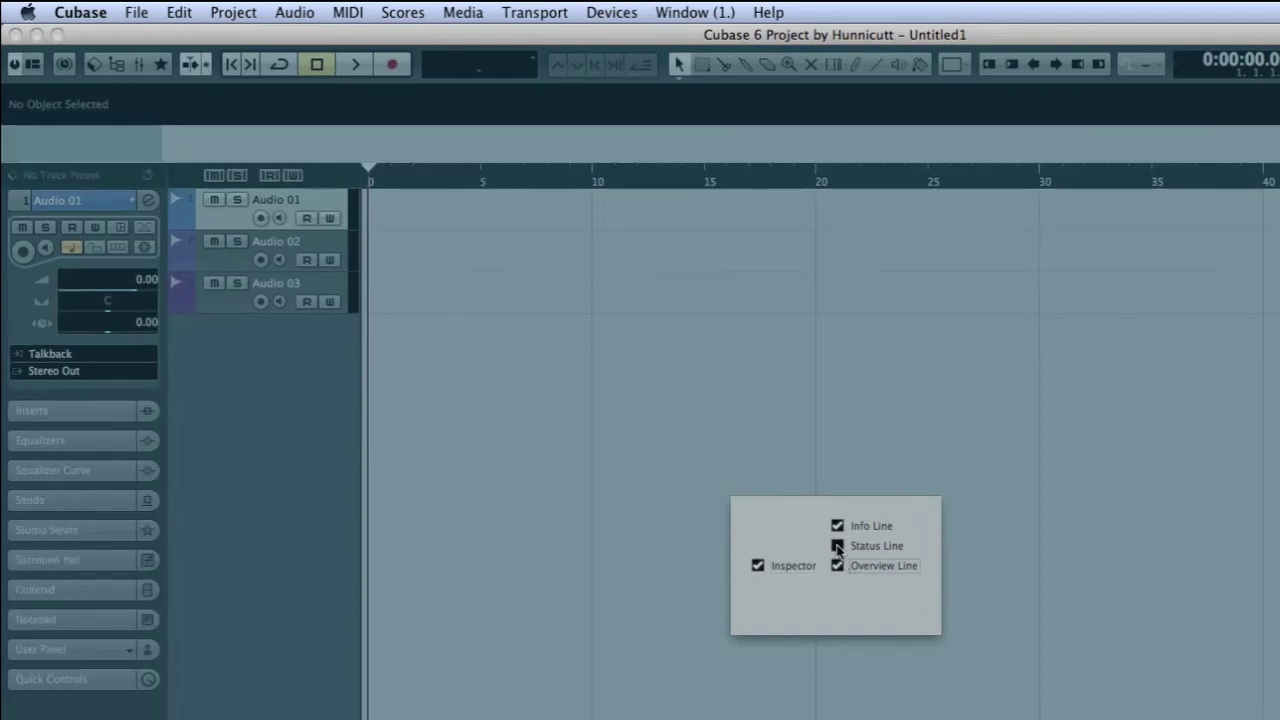
left_click(837, 546)
left_click(757, 566)
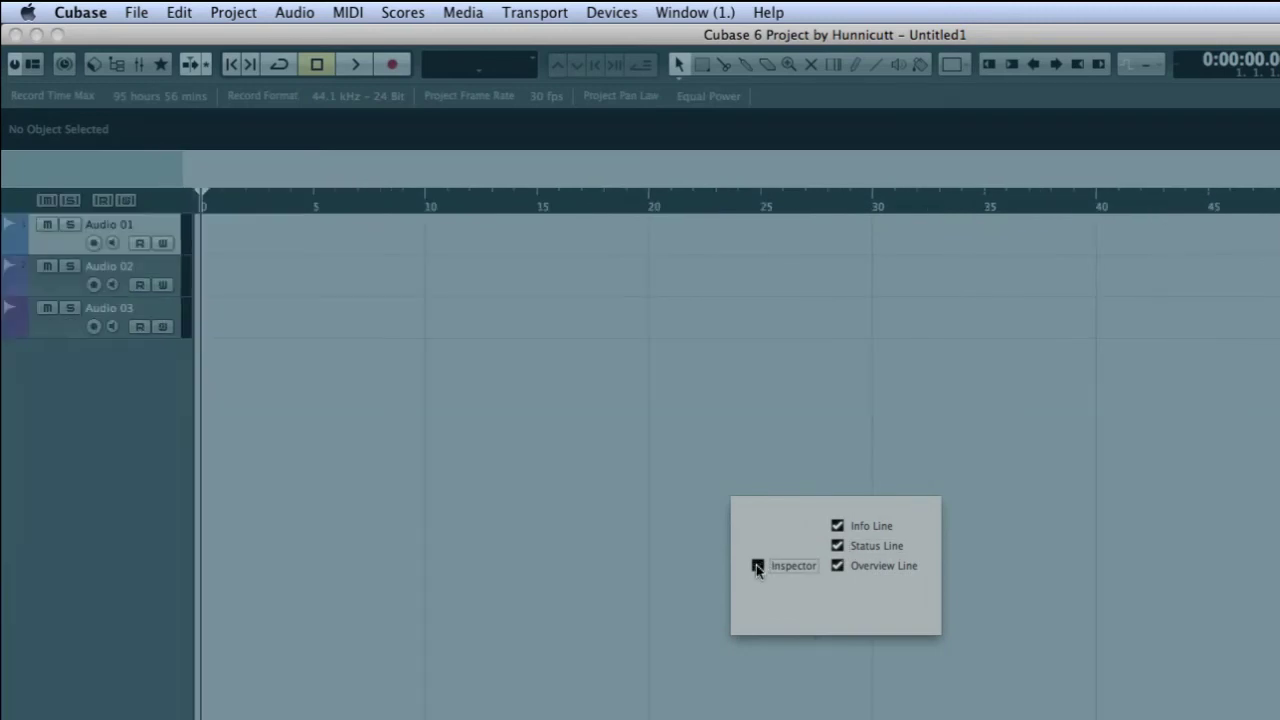
left_click(758, 566)
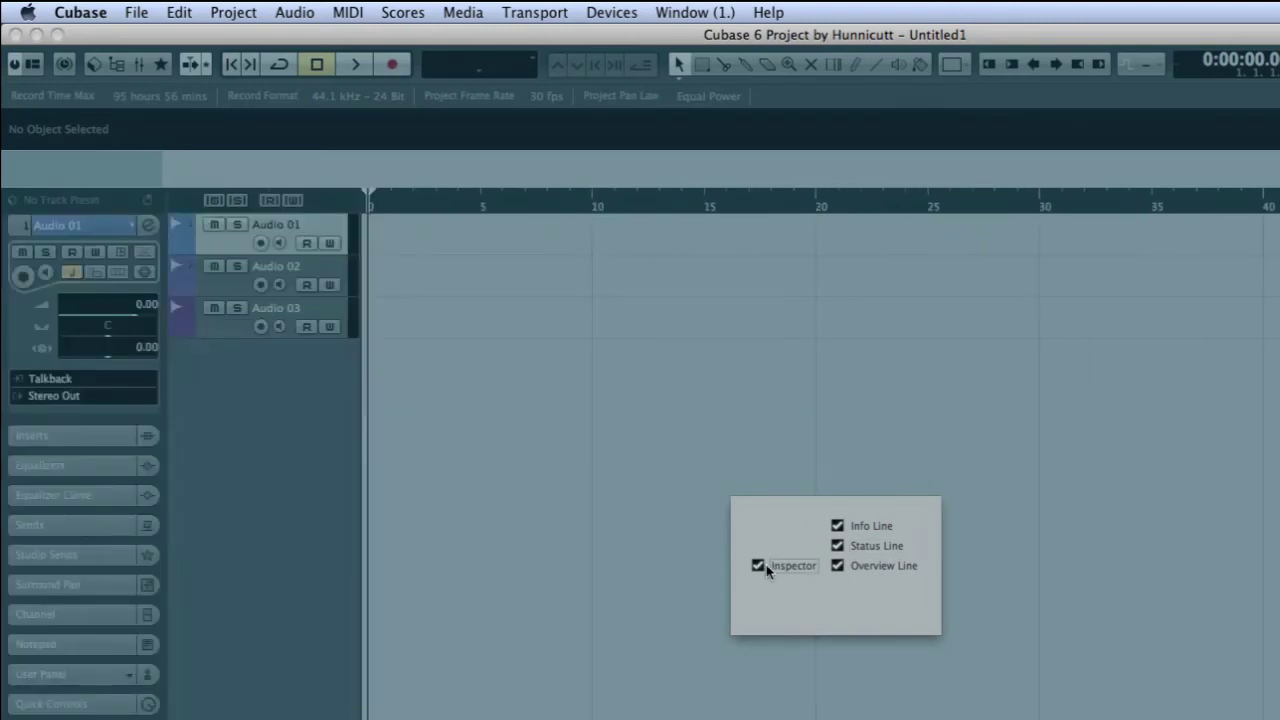
left_click(838, 526)
left_click(838, 526)
left_click(838, 547)
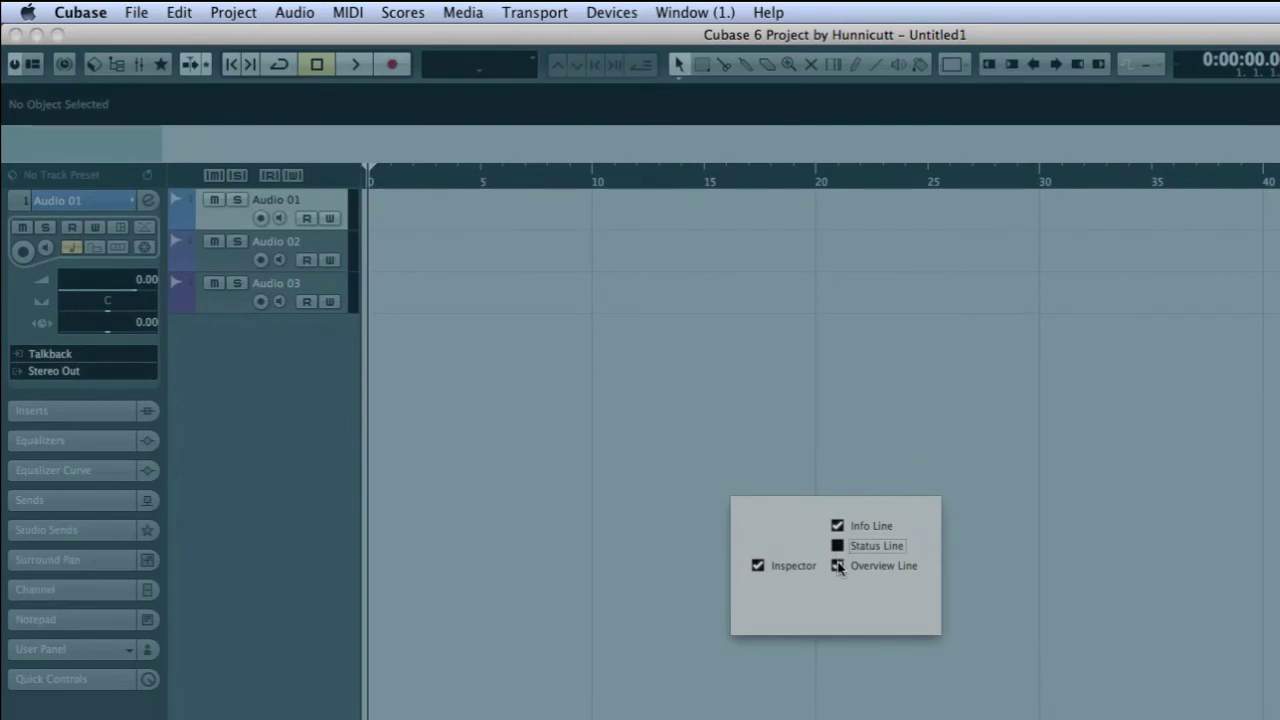
left_click(838, 566)
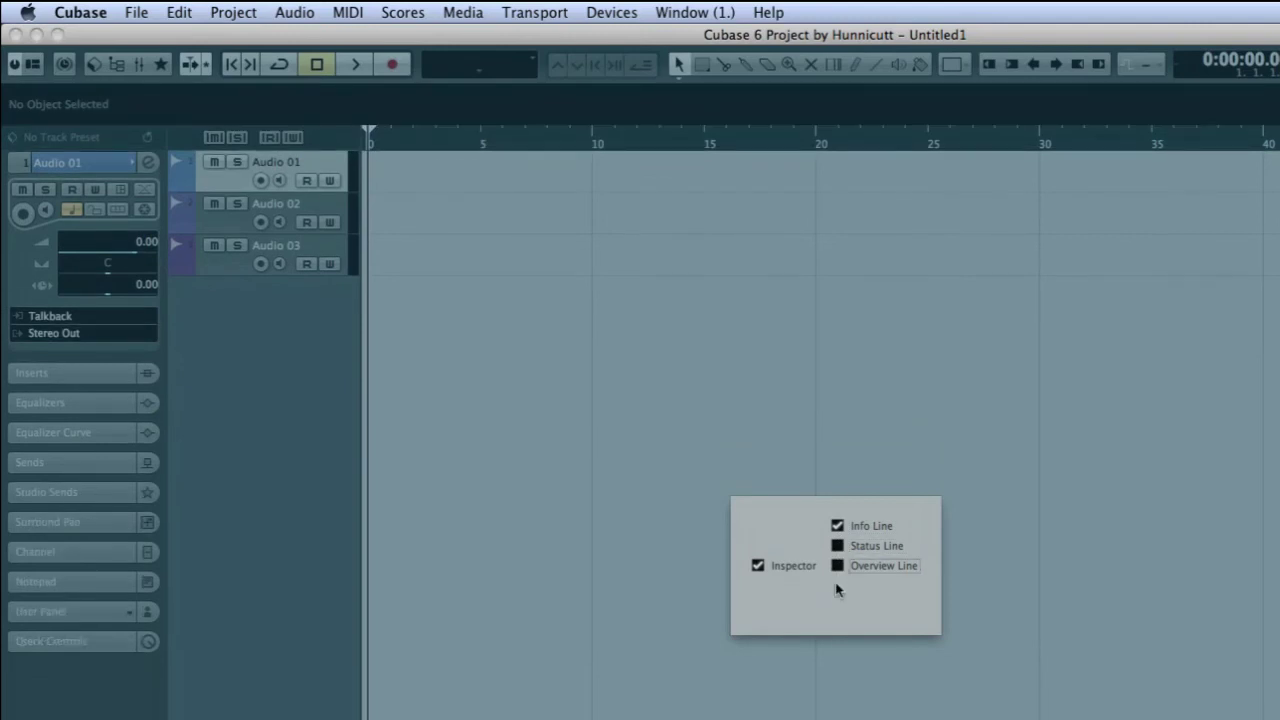
left_click(640, 590)
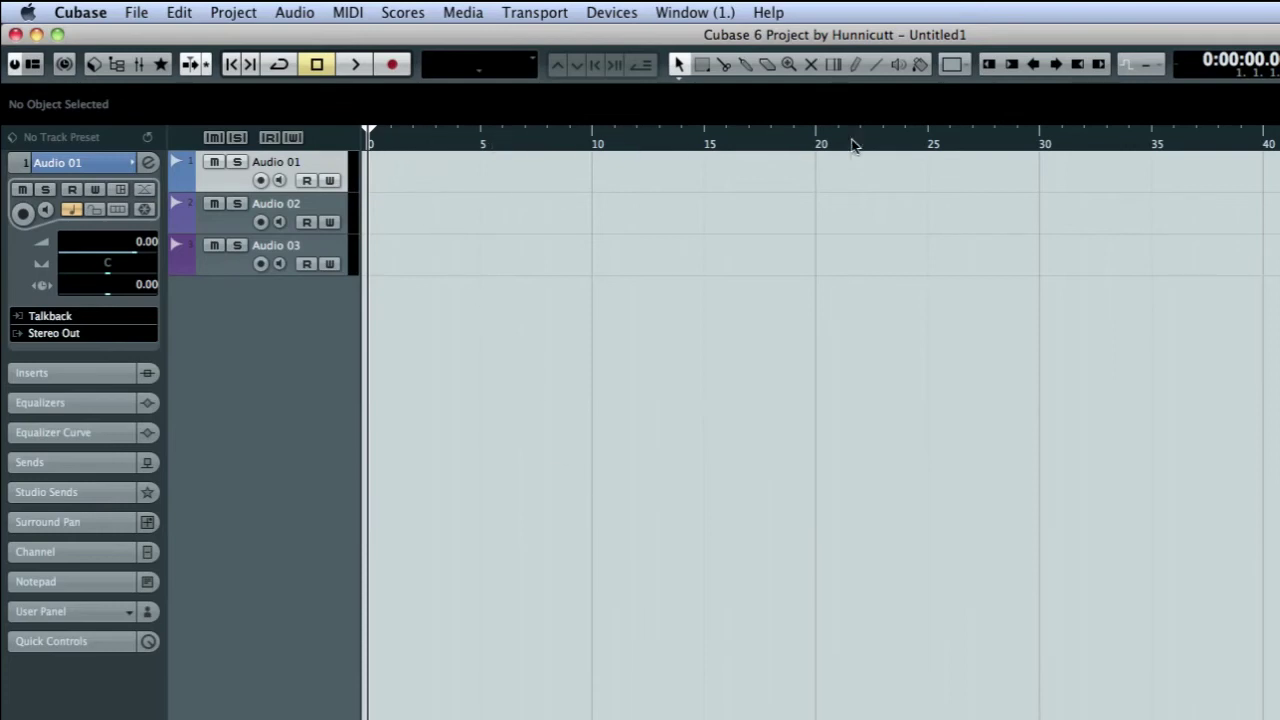
Switch the ruler display through Timecode, Samples and Bars+Beats.
right_click(996, 146)
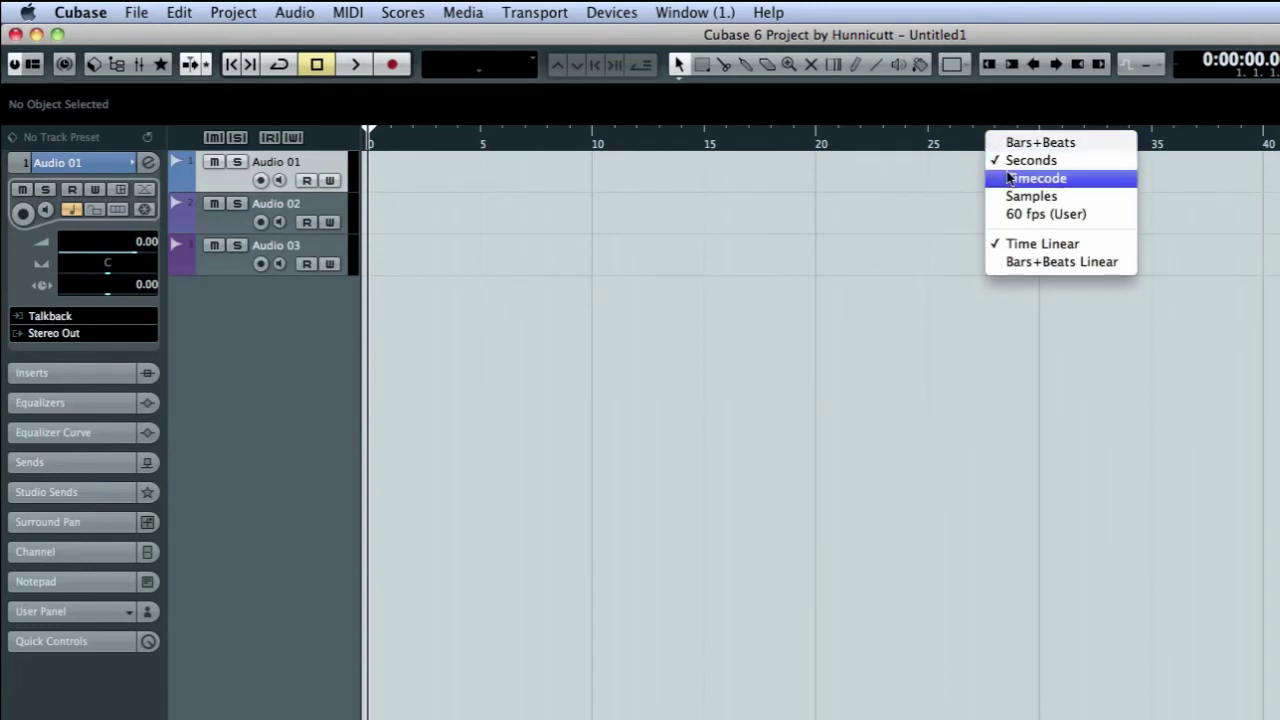
left_click(1004, 180)
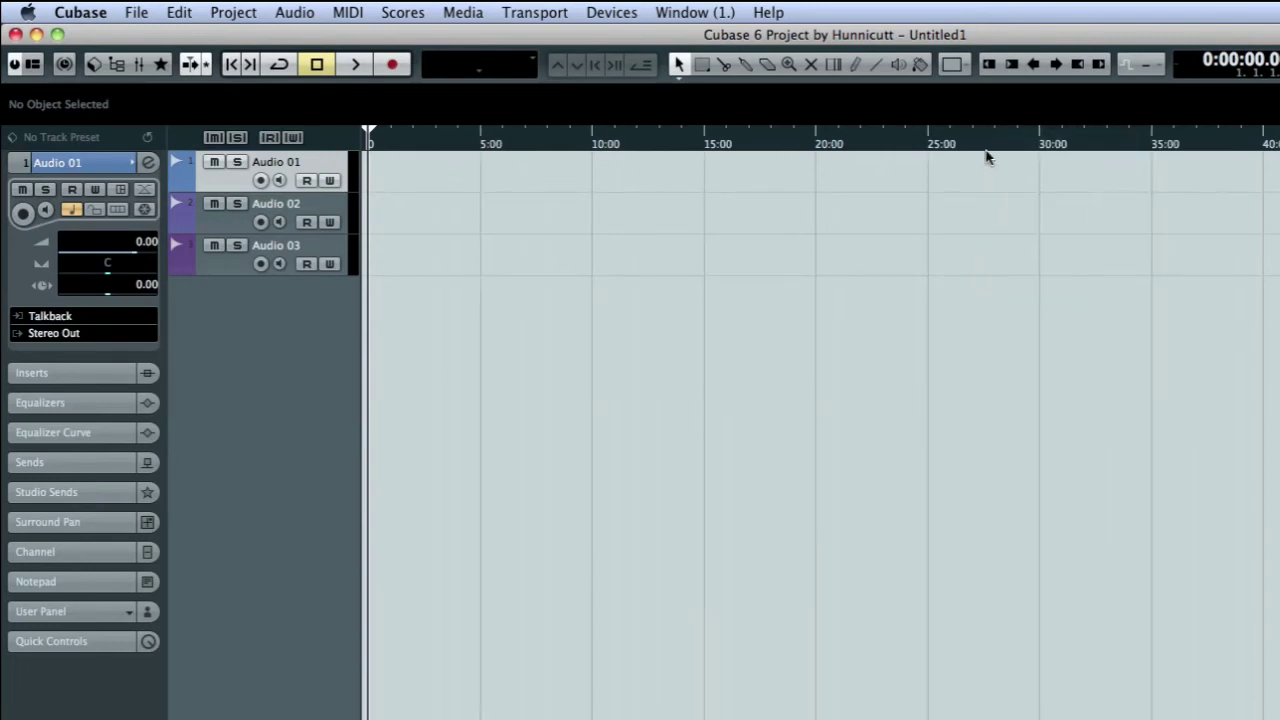
right_click(986, 147)
left_click(1002, 195)
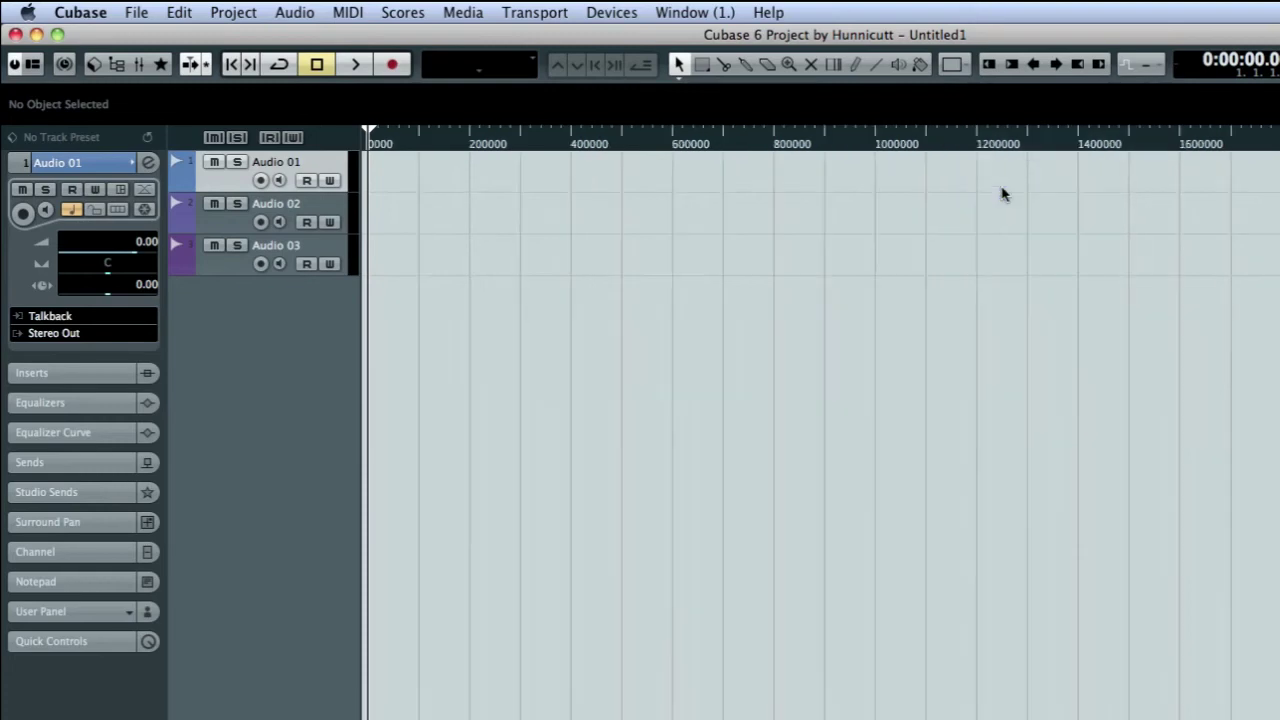
right_click(980, 147)
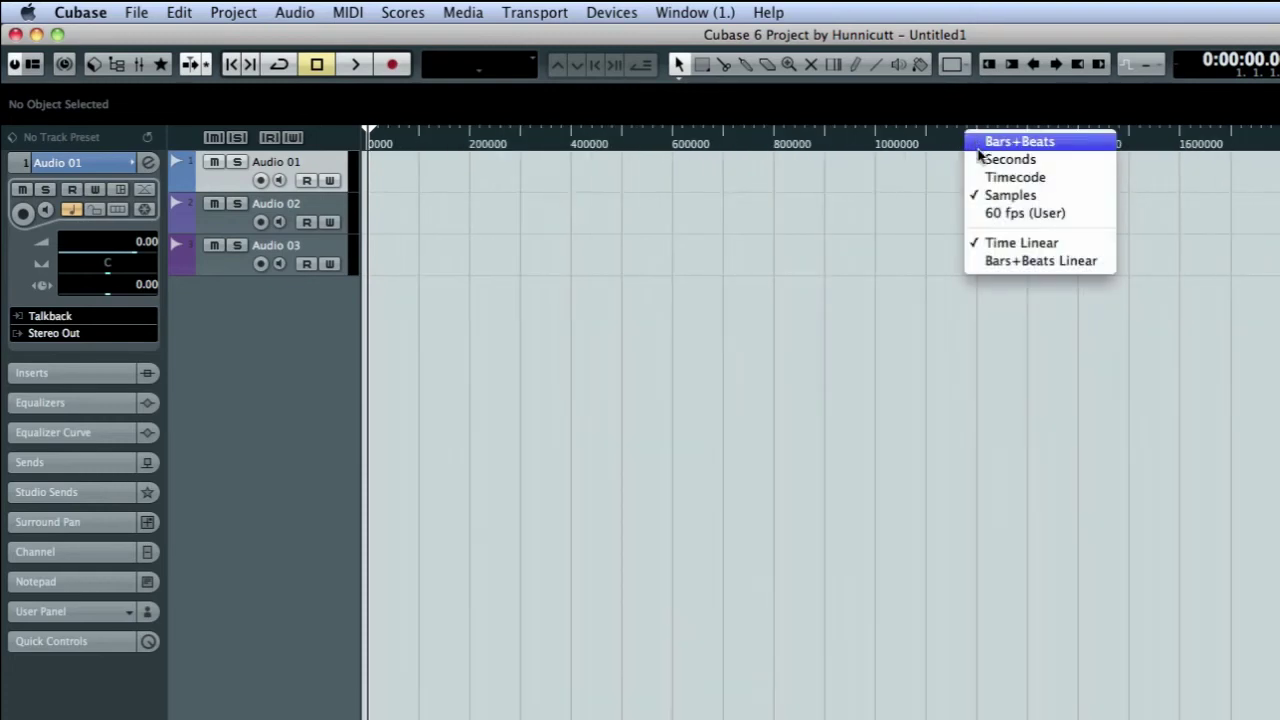
left_click(979, 146)
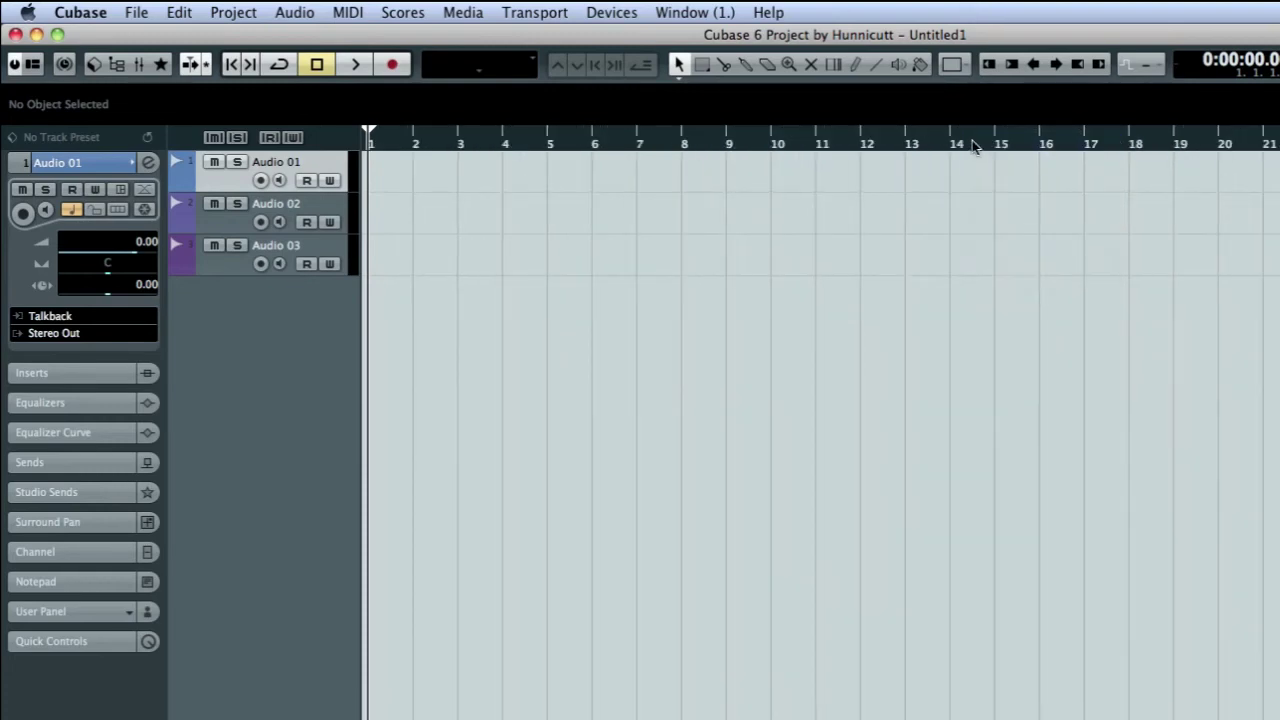
Place the project cursor near bar 7, zoom in, and bring up the ruler format options.
left_click(972, 145)
left_click(653, 145)
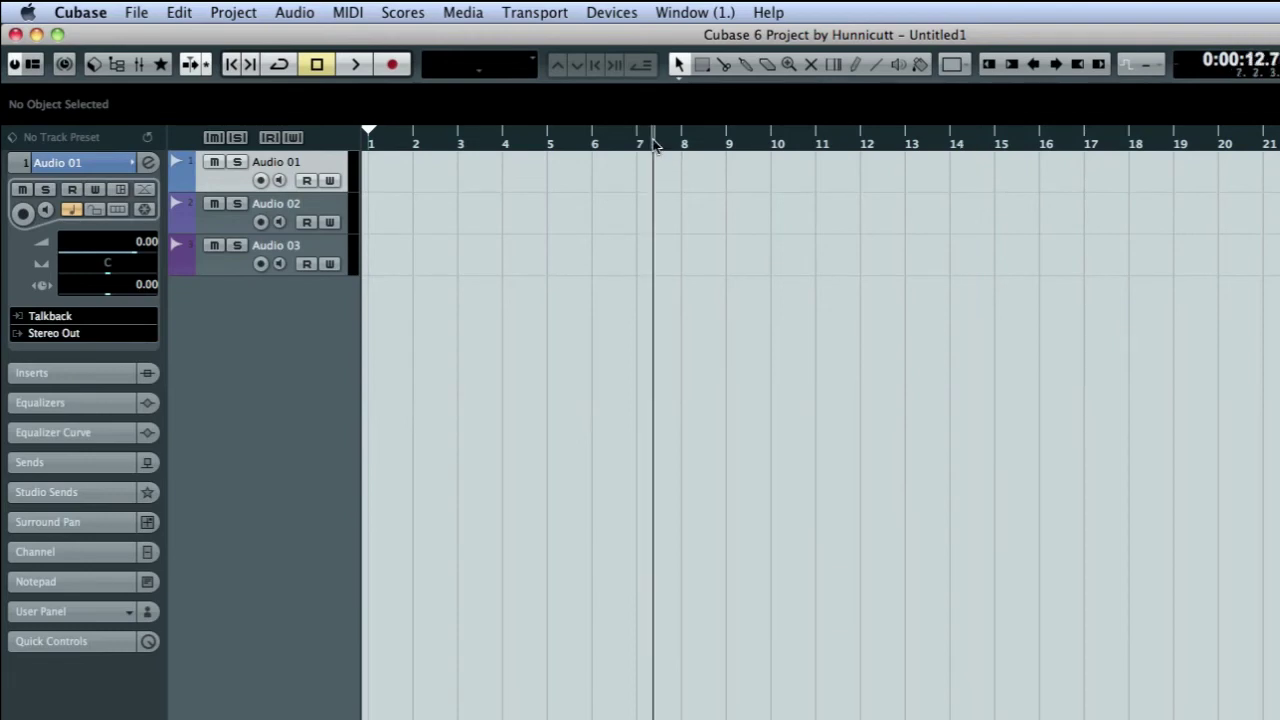
mouse_move(668, 145)
left_mouse_down()
mouse_move(674, 194)
mouse_move(668, 143)
left_mouse_up()
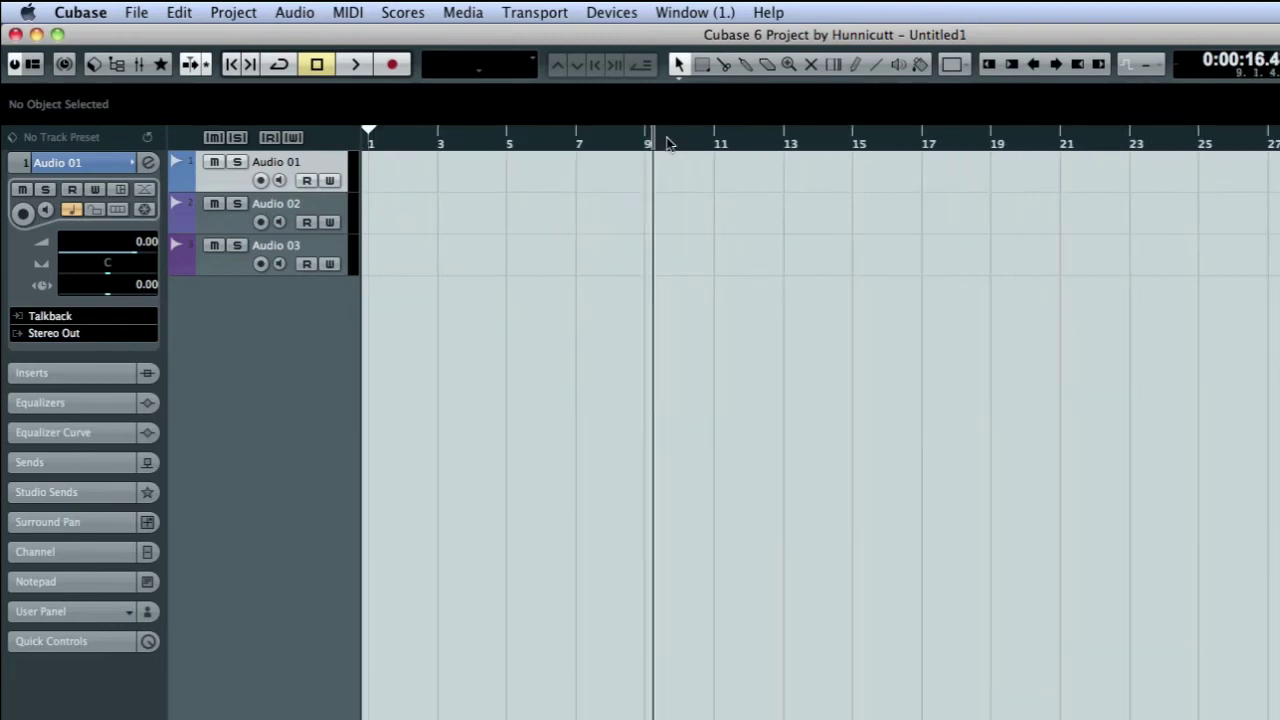
right_click(668, 143)
Show the ruler in seconds and drag the locators to span about 6 to 51 seconds.
left_click(677, 155)
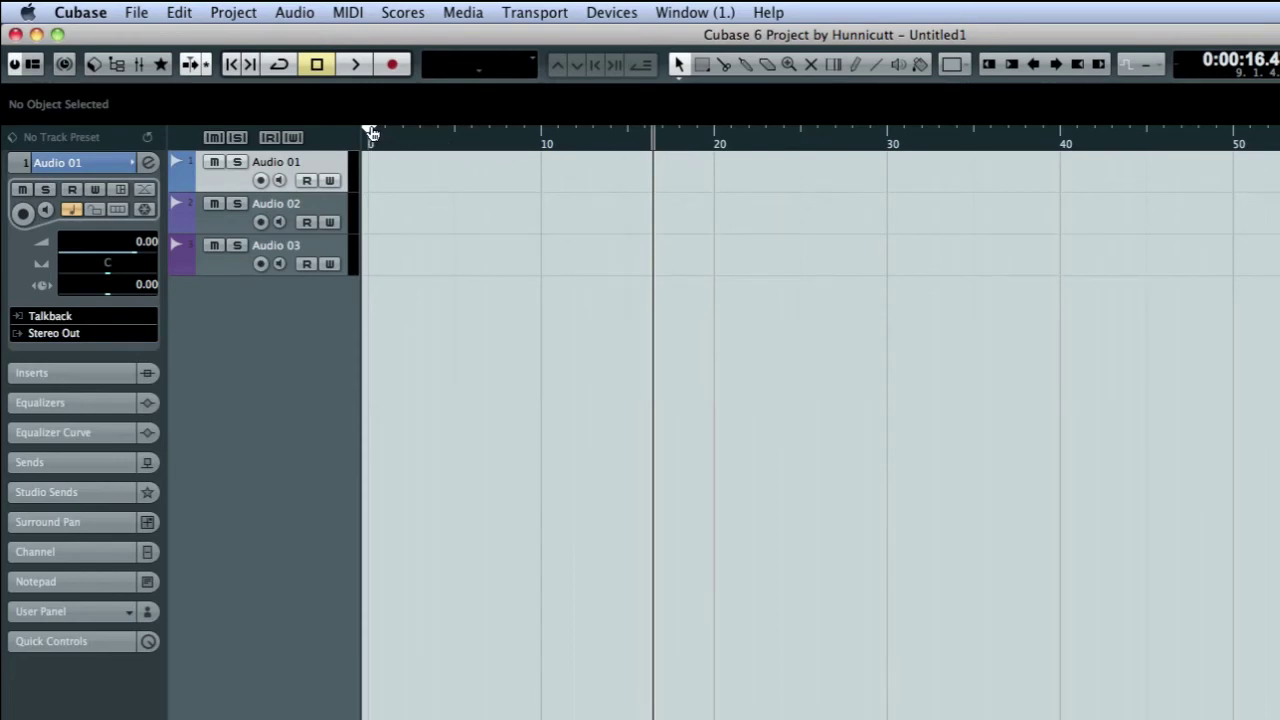
left_click_drag(371, 133, 452, 133)
left_click_drag(372, 134, 379, 134)
left_click_drag(453, 134, 937, 155)
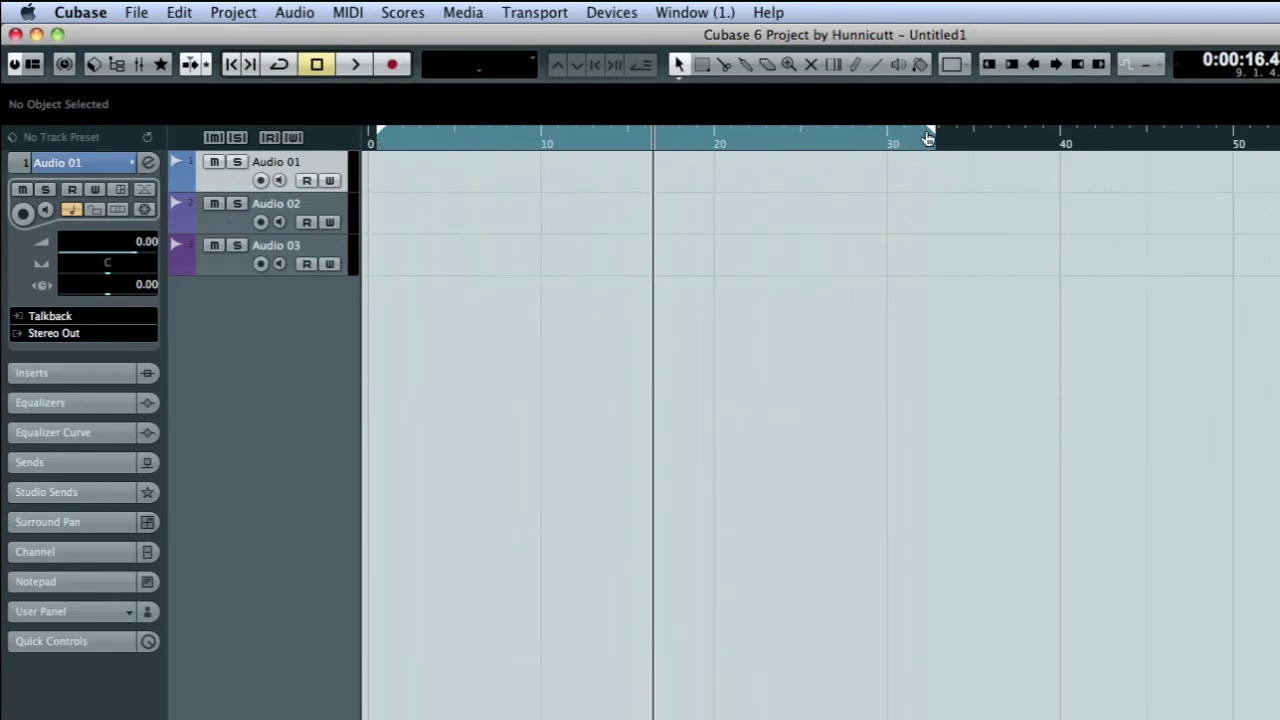
left_click_drag(383, 135, 1141, 145)
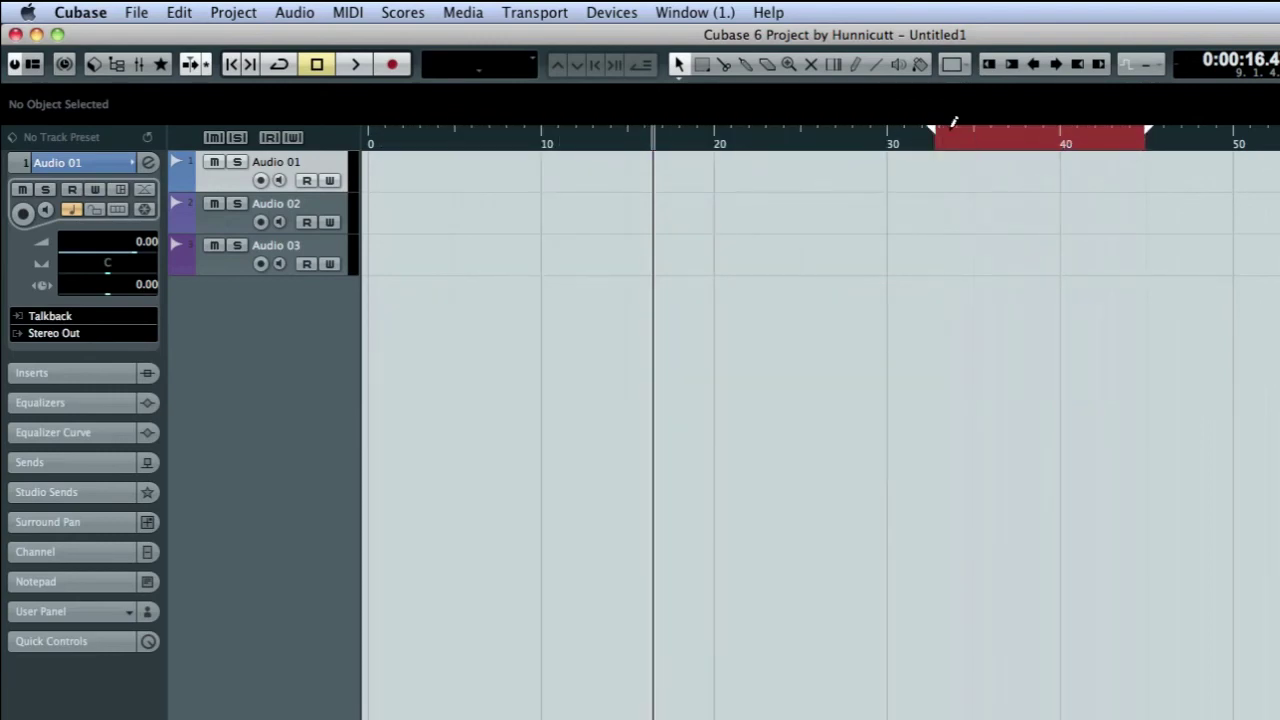
left_click_drag(935, 135, 1272, 140)
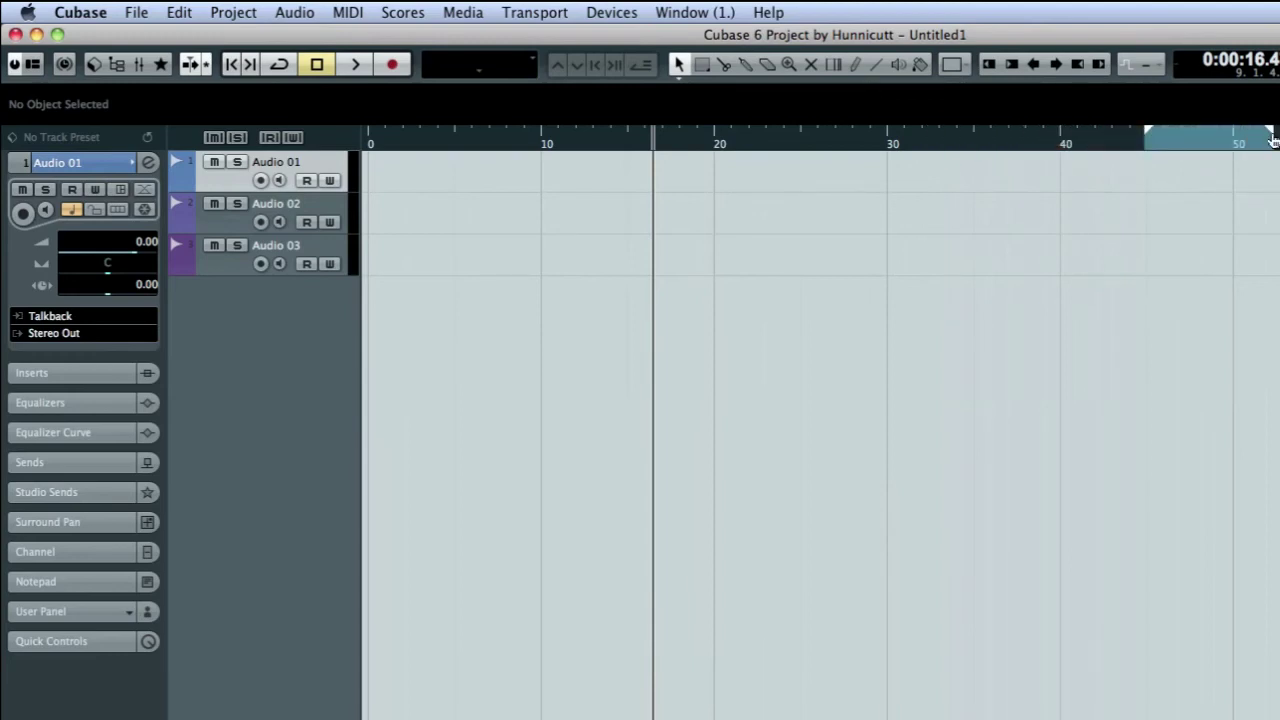
left_click_drag(1147, 132, 463, 135)
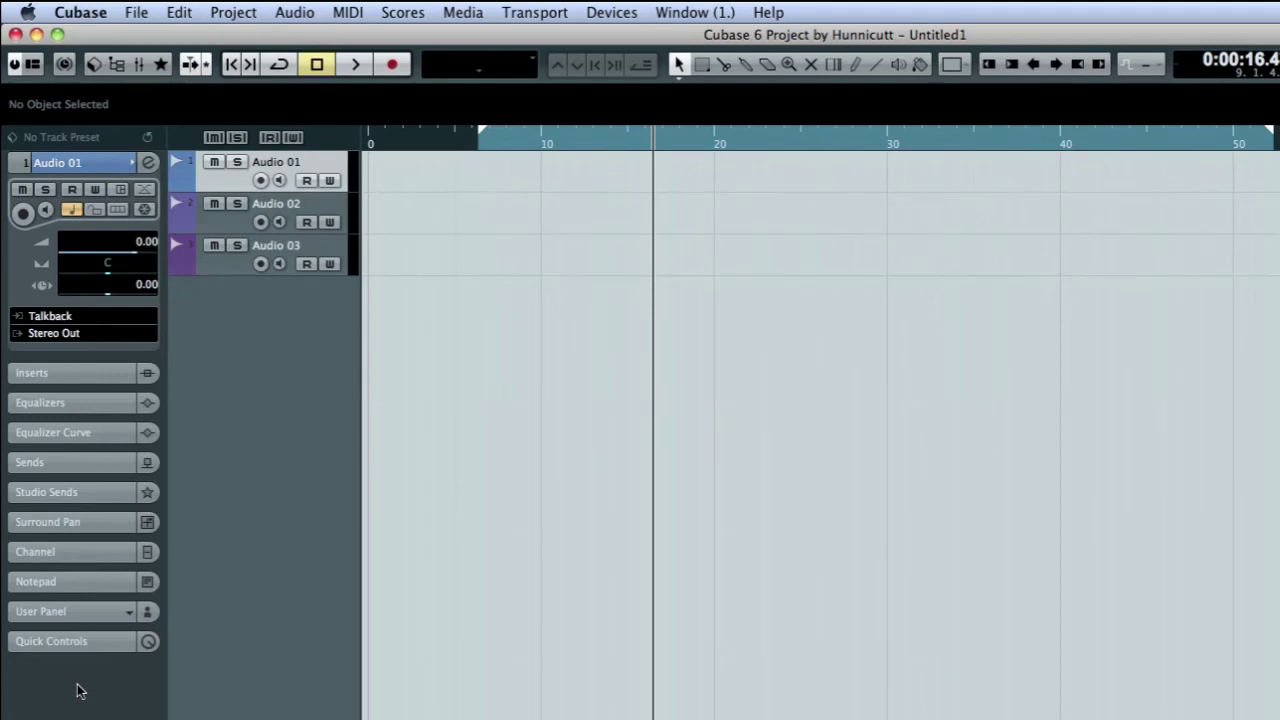
left_click(73, 380)
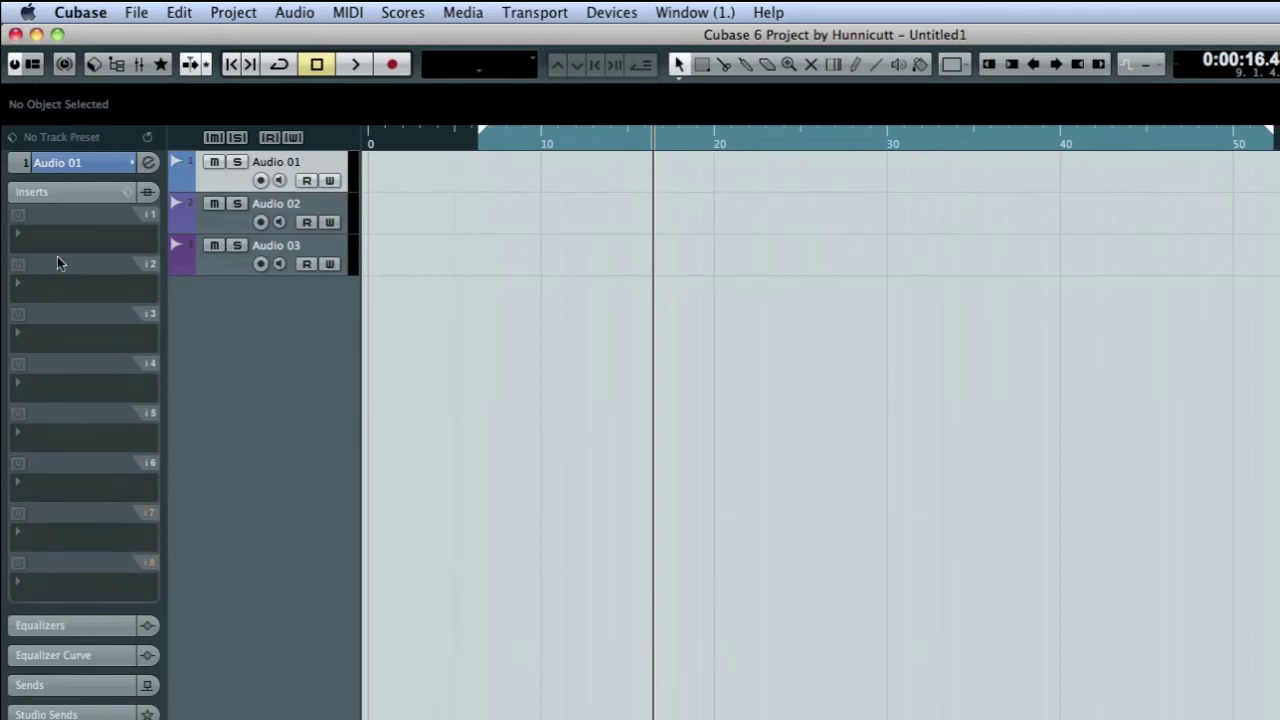
left_click(78, 631)
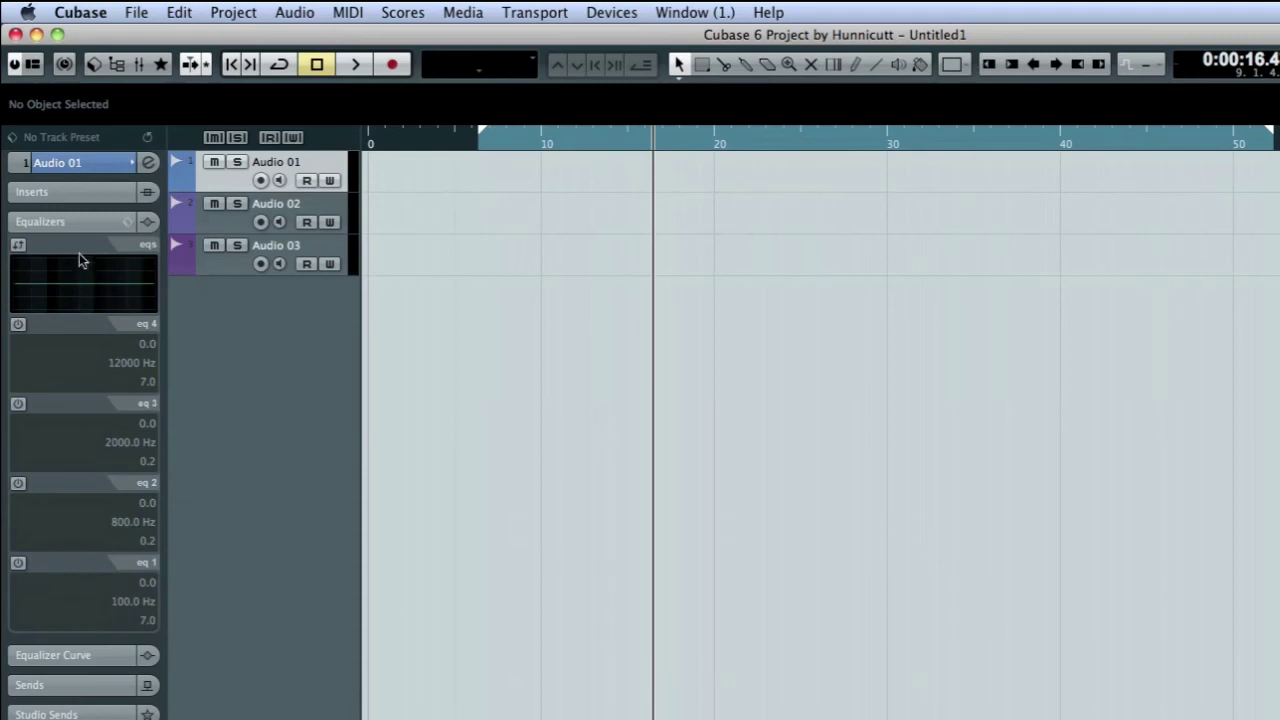
left_click(79, 227)
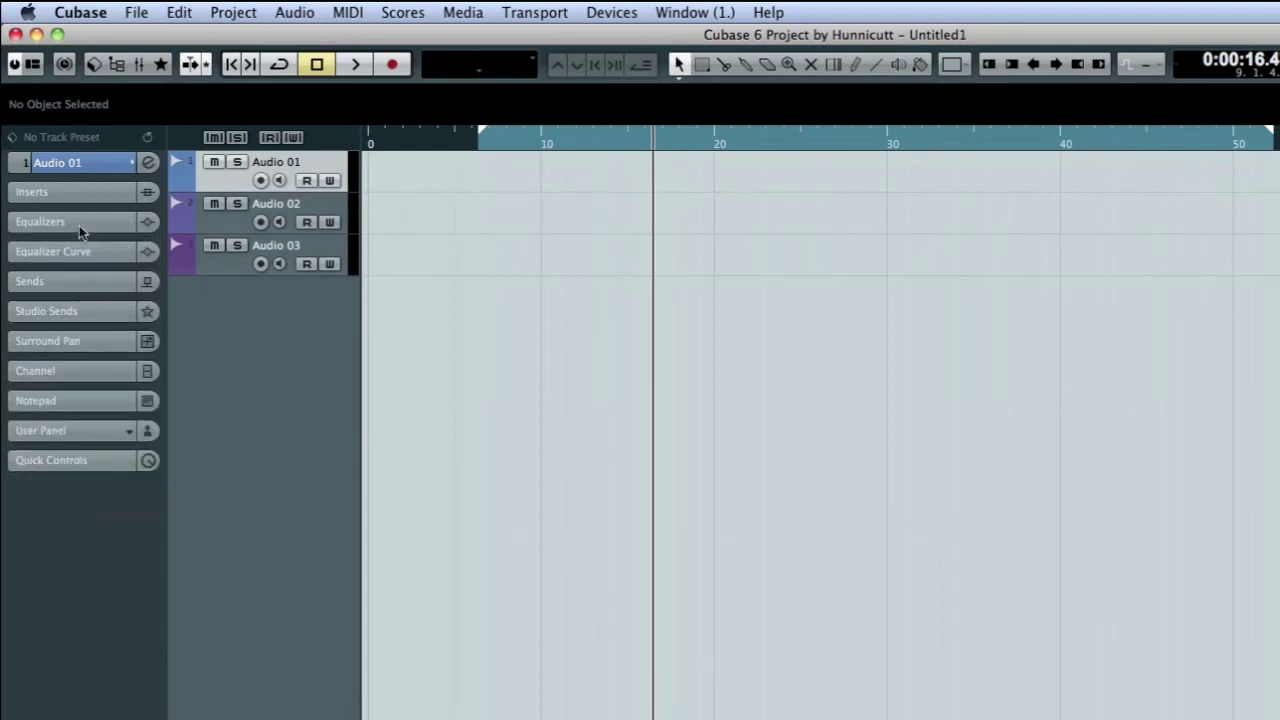
left_click(86, 170)
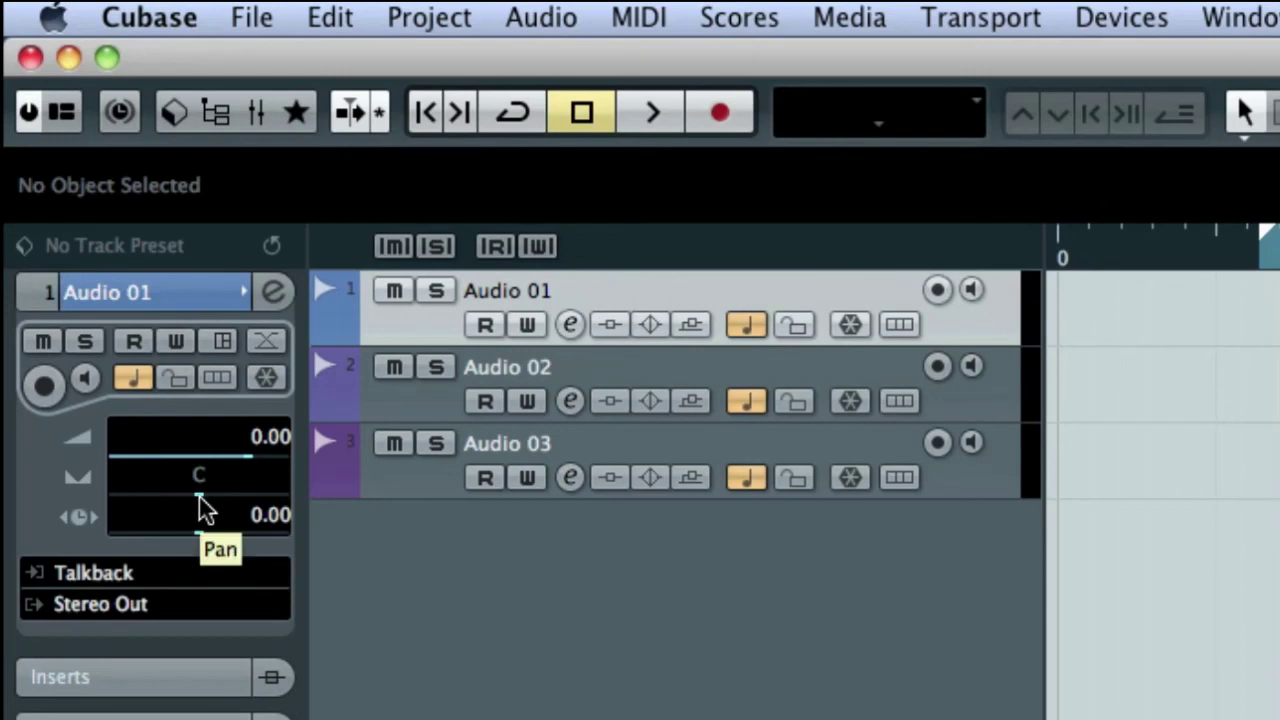
Pan Audio 01 to 0.01 in the Inspector, then open and close its channel settings window.
left_click_drag(194, 510, 175, 512)
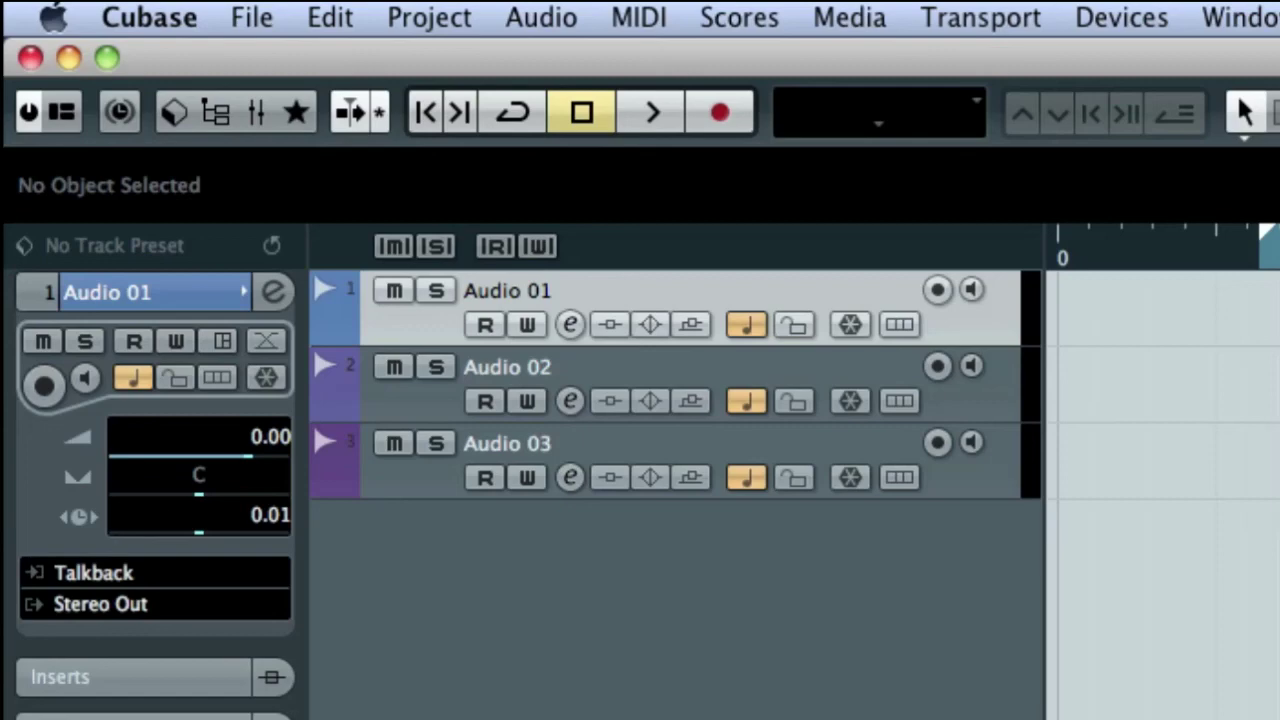
left_click(273, 292)
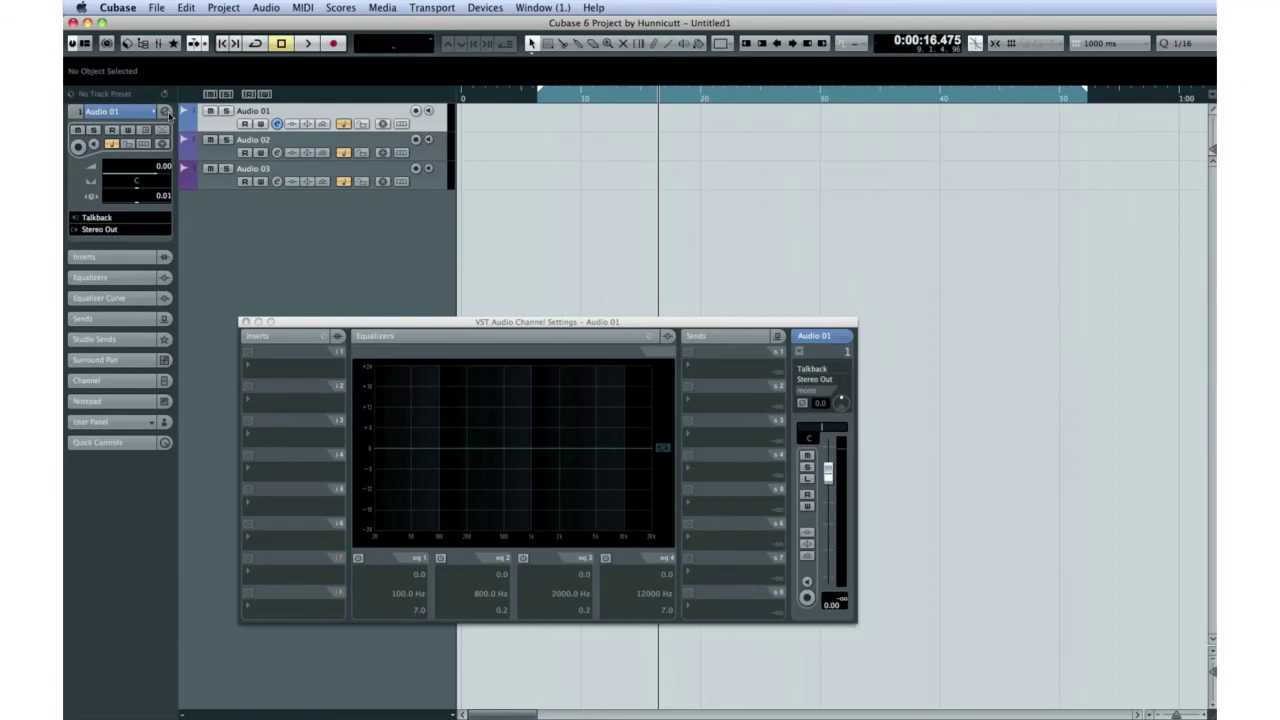
left_click(246, 322)
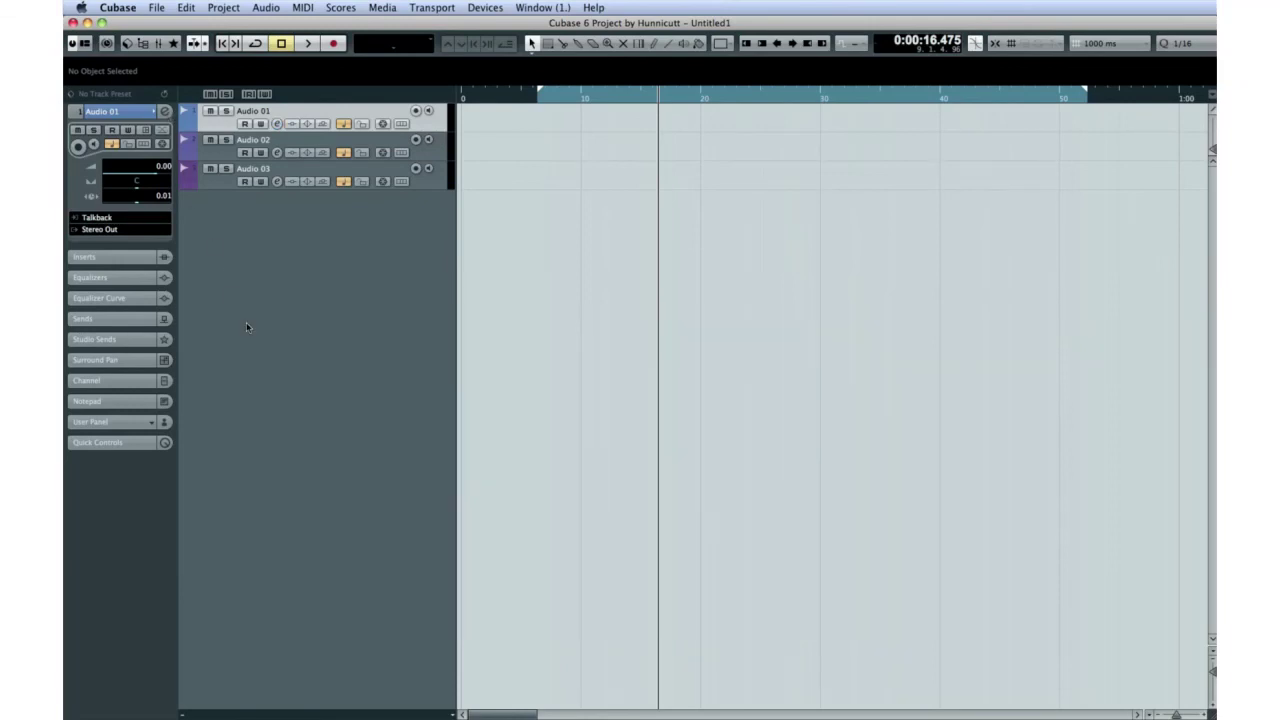
Scroll the timeline and zoom out horizontally to show about the first three minutes.
left_click_drag(510, 714, 554, 714)
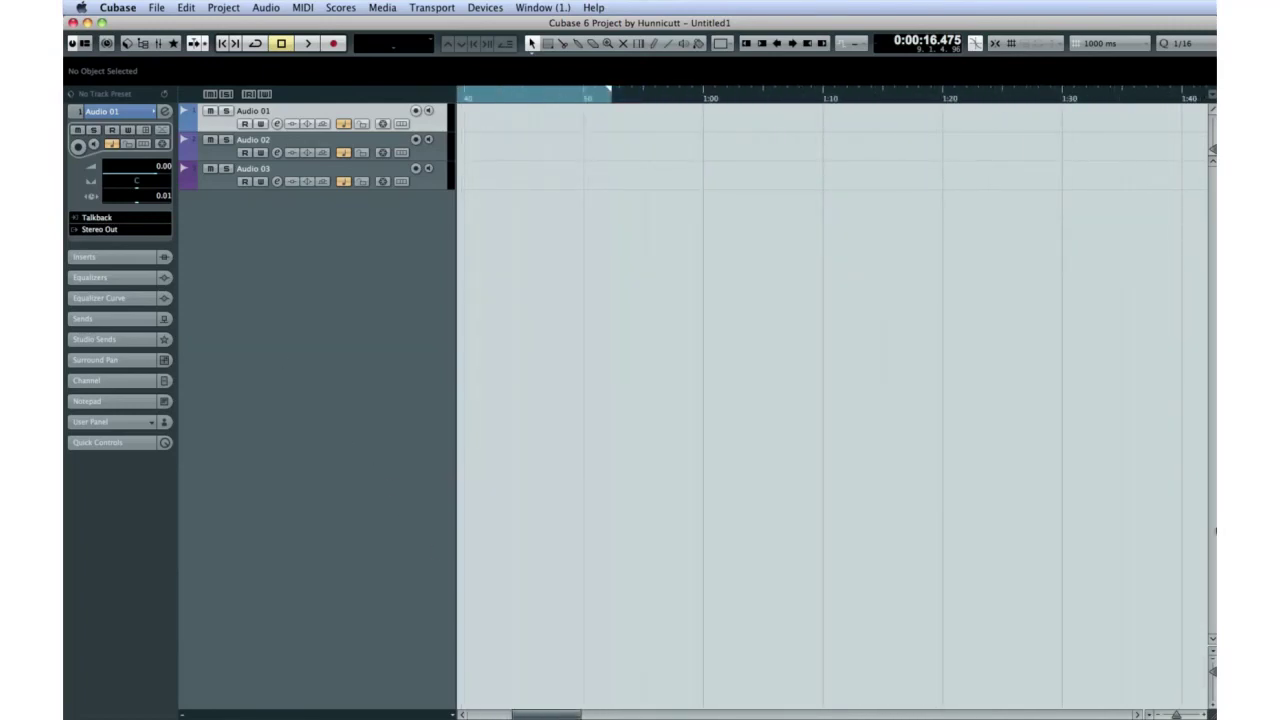
mouse_move(1205, 708)
left_mouse_down()
mouse_move(1022, 538)
mouse_move(1214, 719)
left_mouse_up()
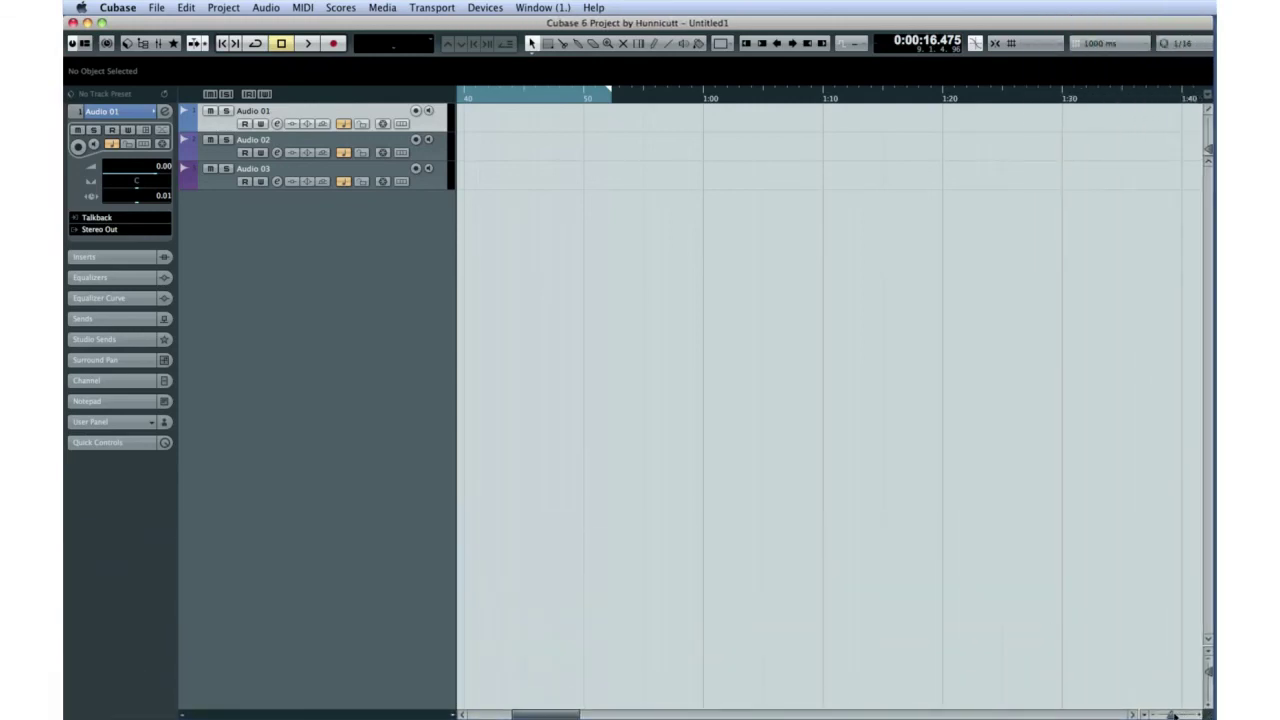
left_click_drag(1175, 715, 1206, 684)
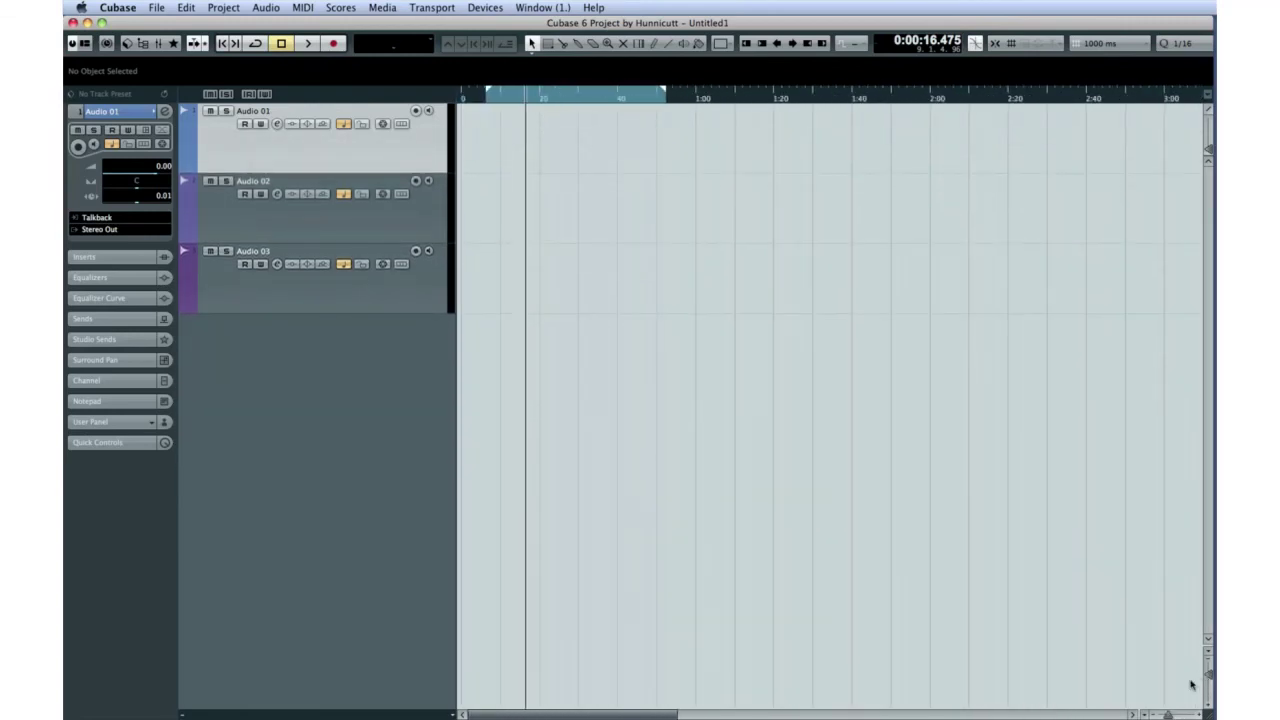
Apply the roughly one-second horizontal zoom preset and the Zoom Tracks 1 Row height preset.
left_click(1144, 714)
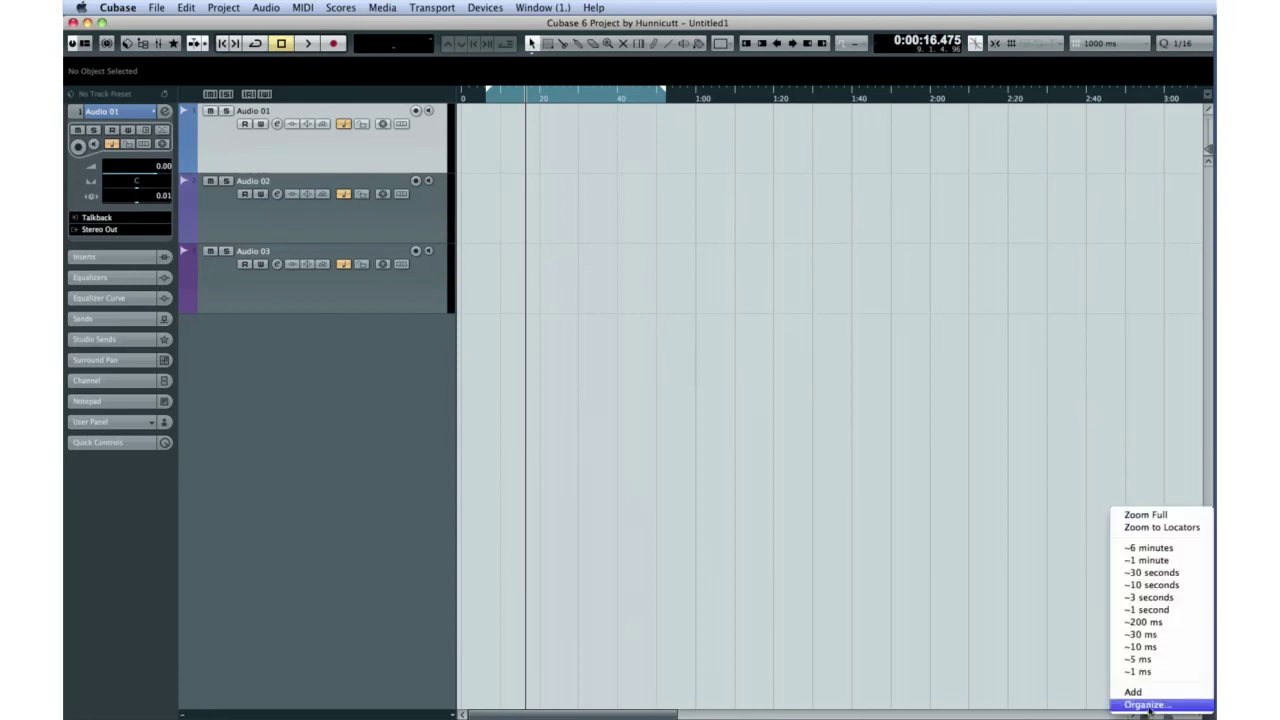
left_click(1170, 598)
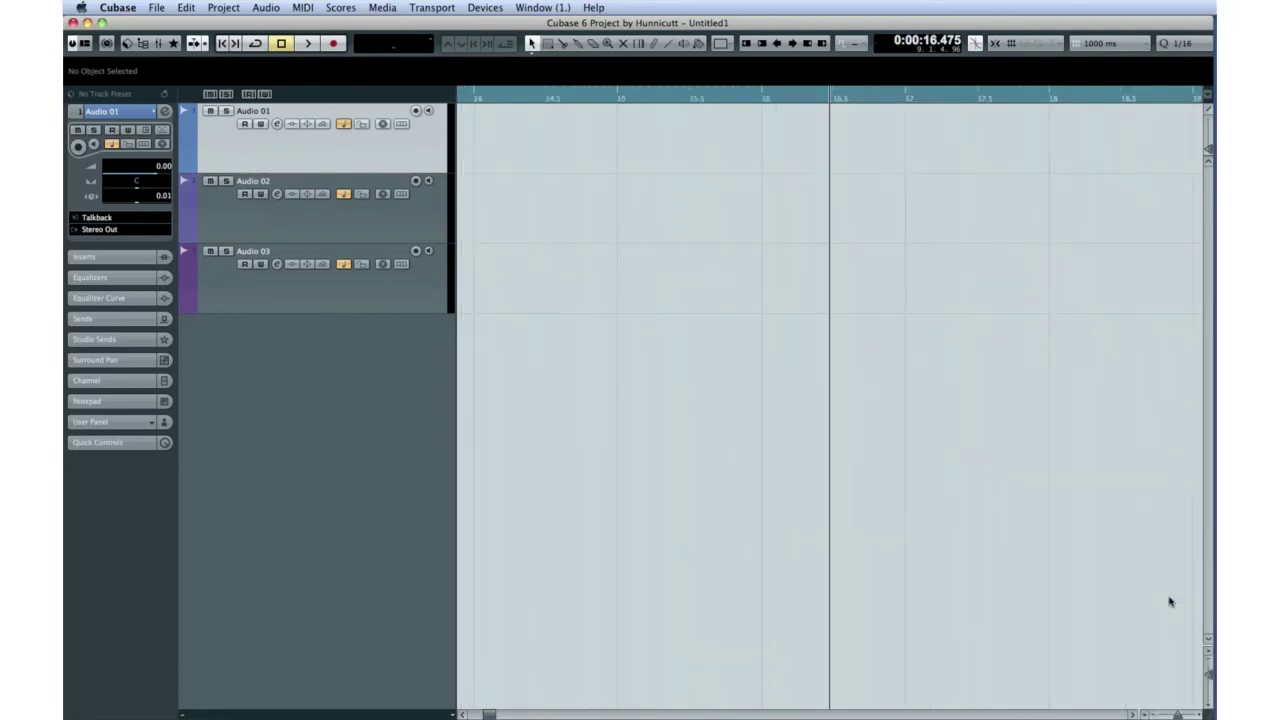
left_click(1207, 654)
left_click(1195, 656)
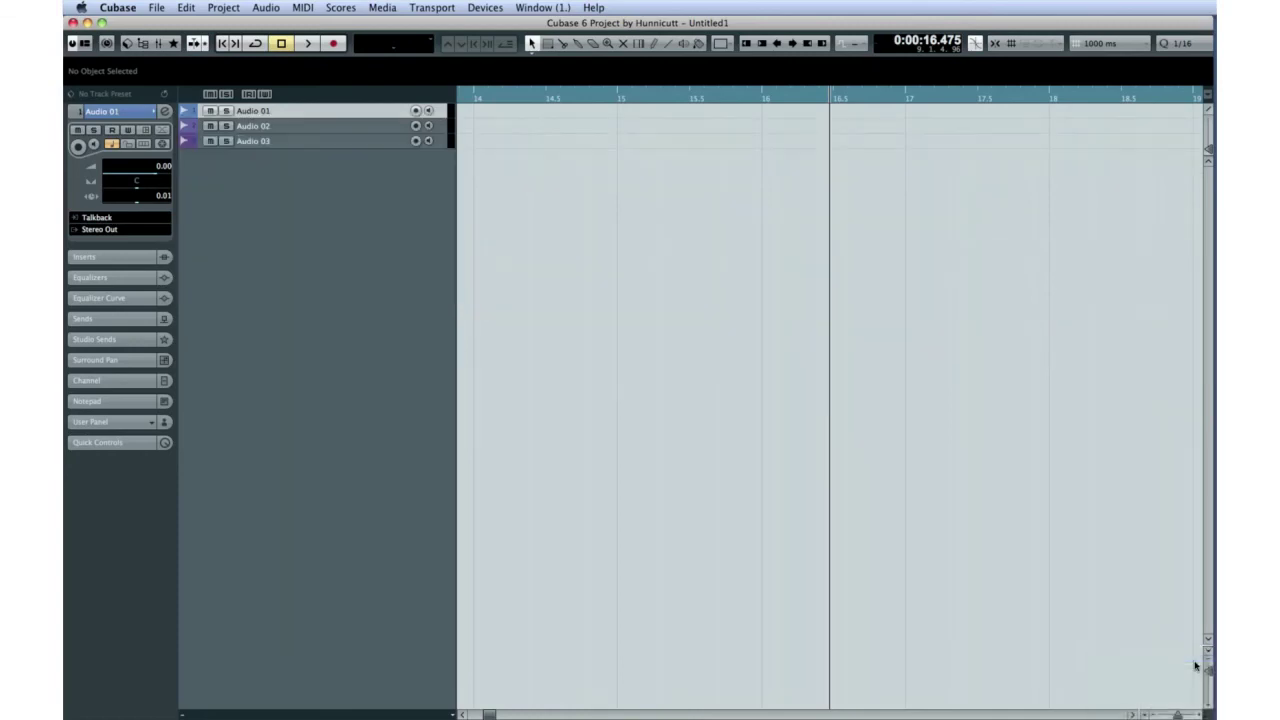